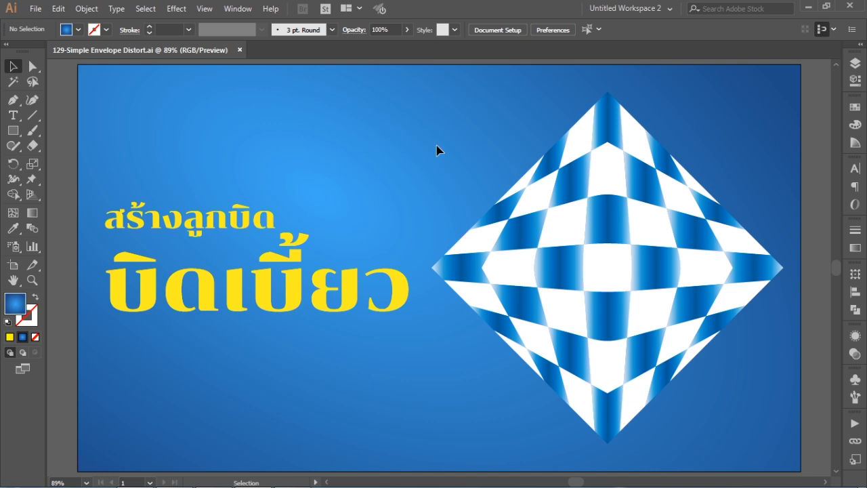
pyautogui.click(545, 274)
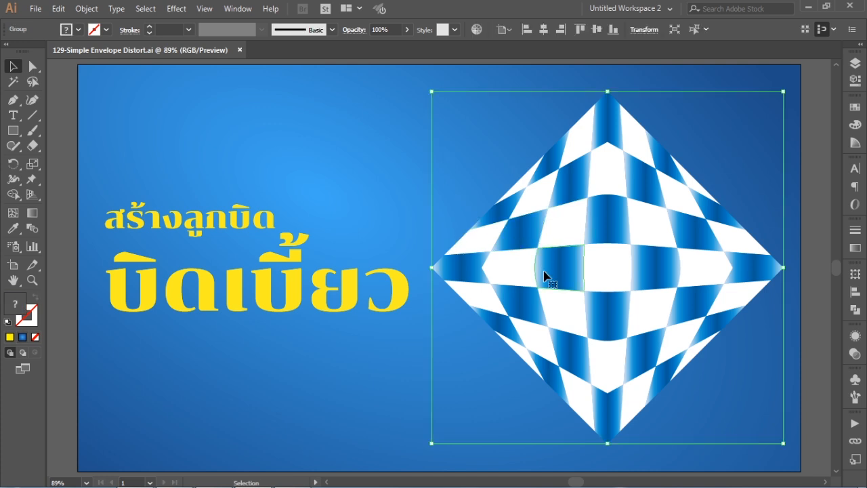
pyautogui.click(305, 313)
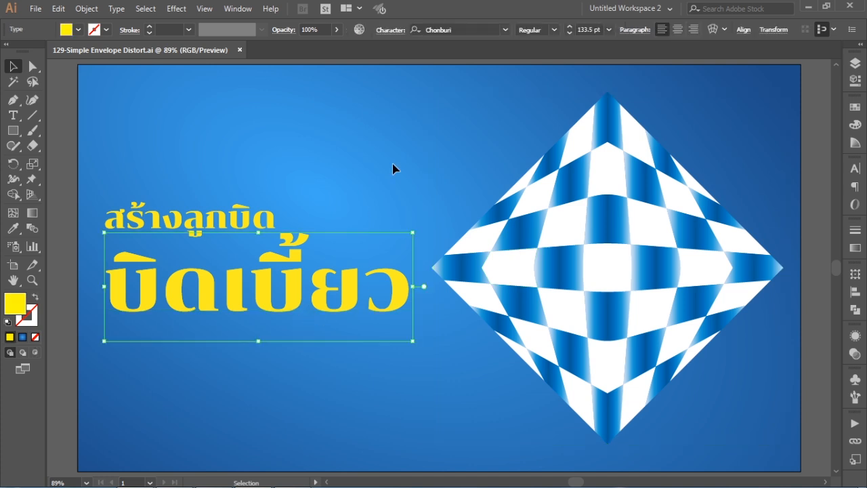
pyautogui.keyDown('ctrl'); pyautogui.click(394, 168); pyautogui.keyUp('ctrl')
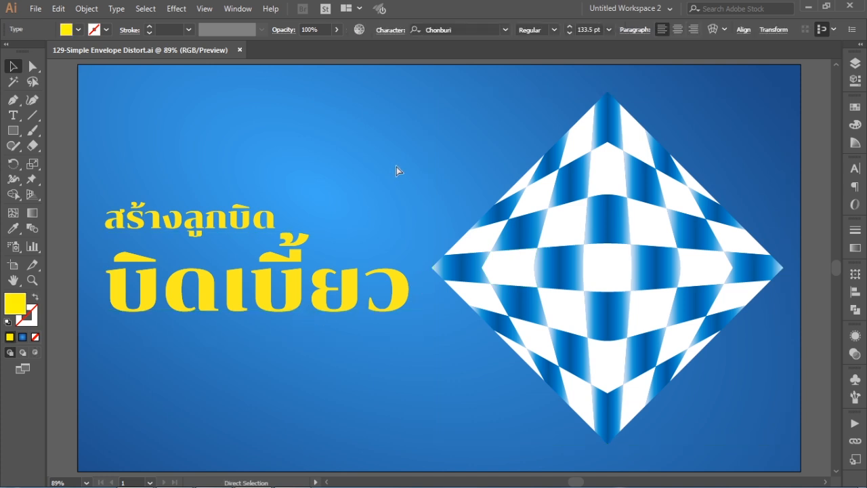
pyautogui.hotkey('ctrl', 'h')
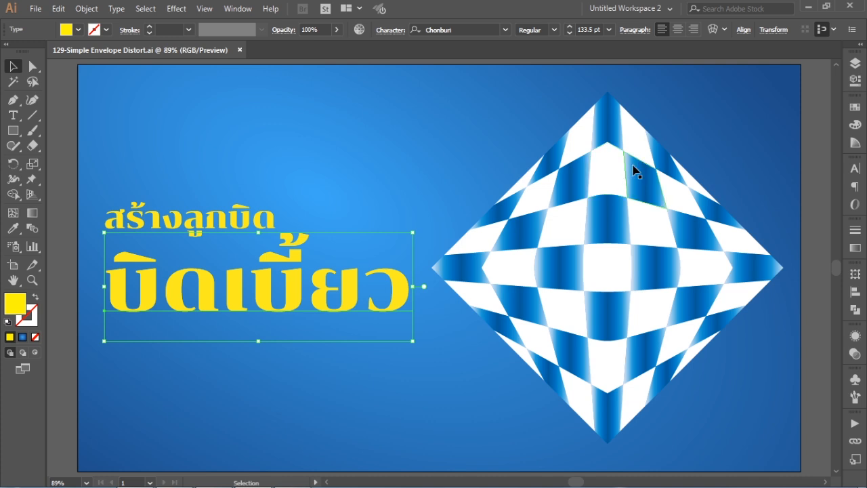
# Step: Hide the finished artwork on Layer 1 and make the empty Layer 3 the active layer
pyautogui.click(855, 63)
pyautogui.click(706, 91)
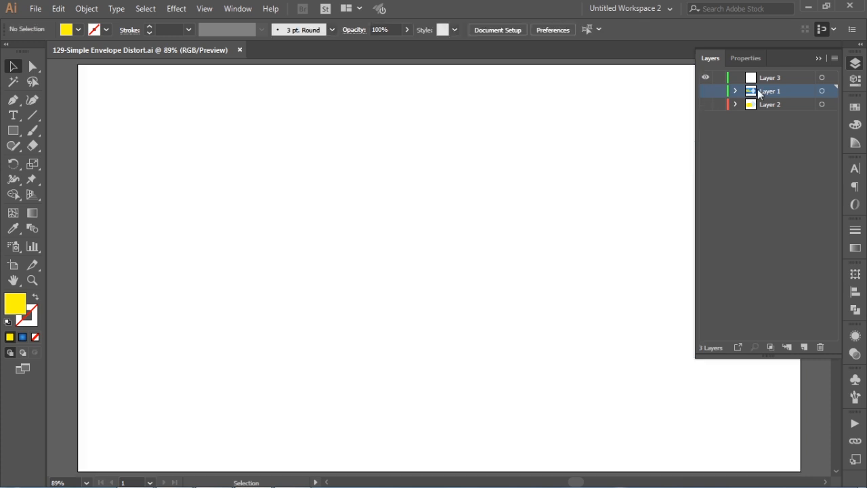
pyautogui.click(776, 79)
pyautogui.click(855, 63)
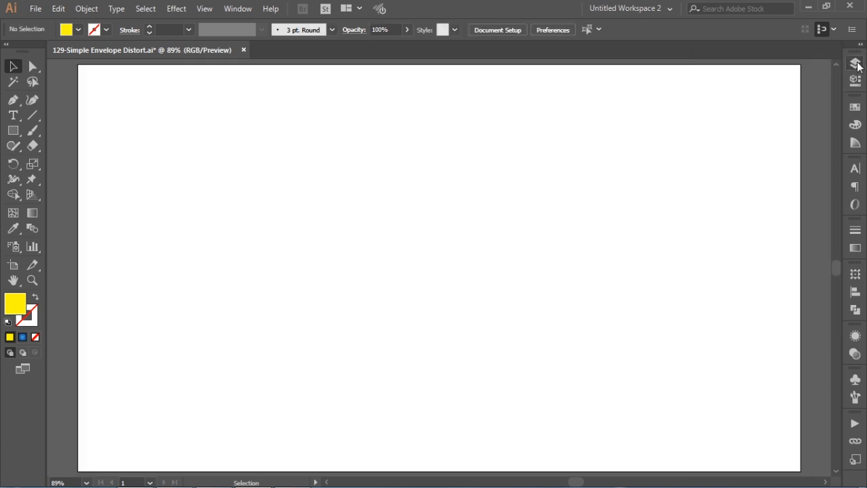
# Step: Restore the default fill and stroke, and draw a square about 282 px wide near the middle of the artboard
pyautogui.click(8, 323)
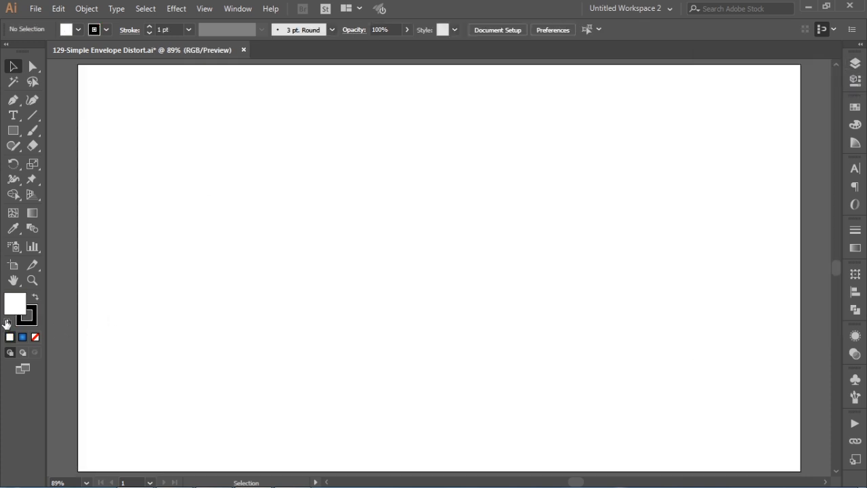
pyautogui.click(11, 132)
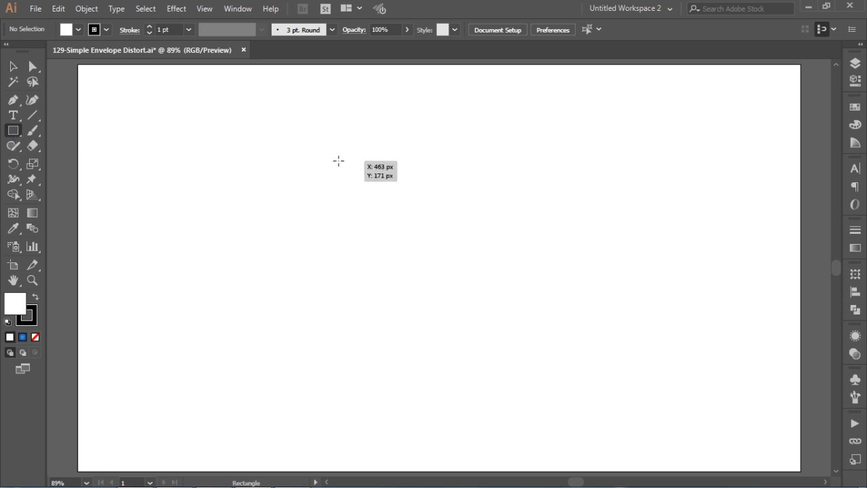
pyautogui.moveTo(303, 157); pyautogui.dragTo(462, 316)
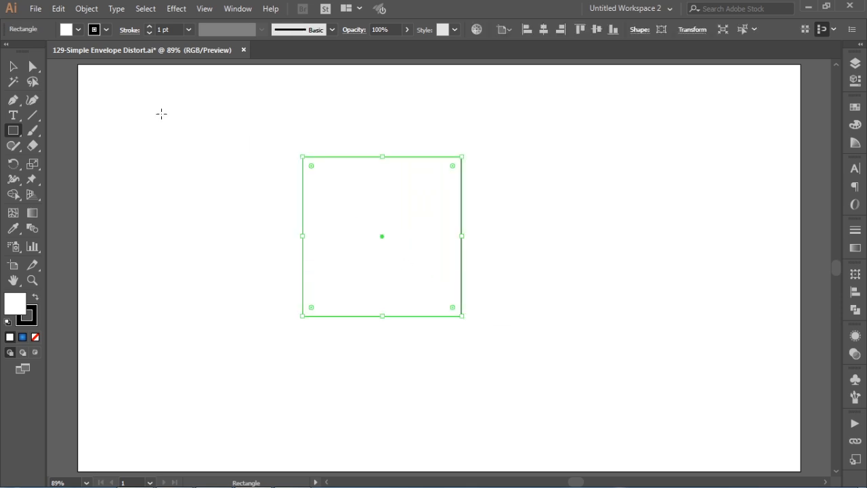
pyautogui.click(13, 66)
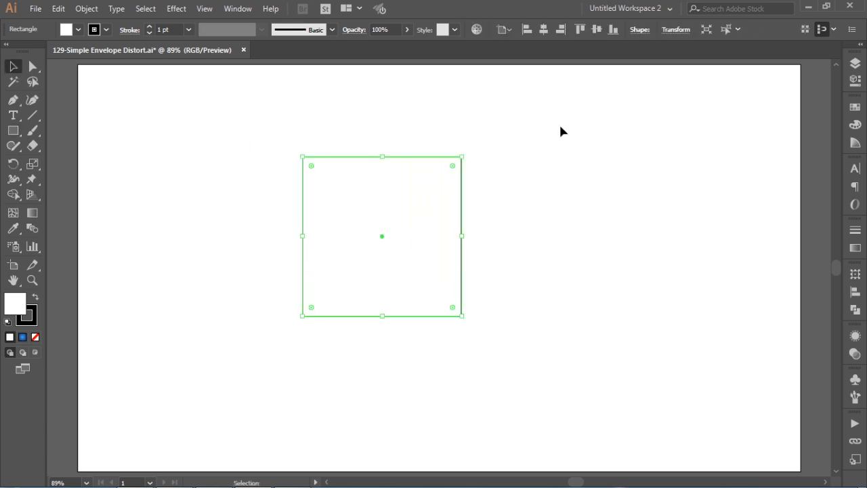
# Step: Give the square a solid black fill and no stroke
pyautogui.click(560, 127)
pyautogui.moveTo(511, 194); pyautogui.dragTo(456, 234)
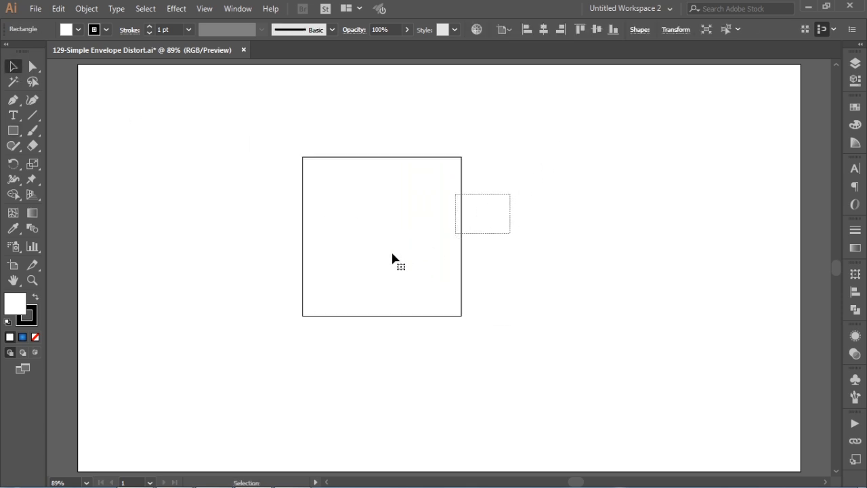
pyautogui.click(35, 337)
pyautogui.hotkey('shift', 'x')
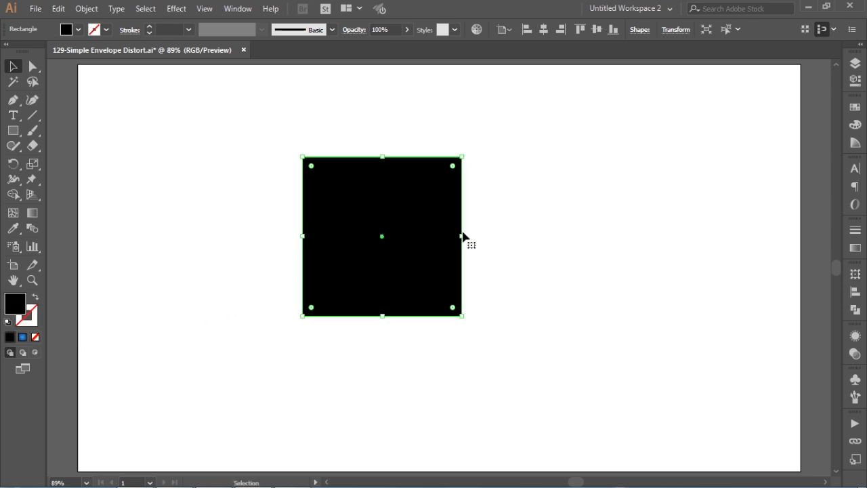
pyautogui.click(494, 222)
# Step: Split the black square into a grid of 7 rows and 7 columns with 0 px gutters
pyautogui.click(439, 219)
pyautogui.click(85, 10)
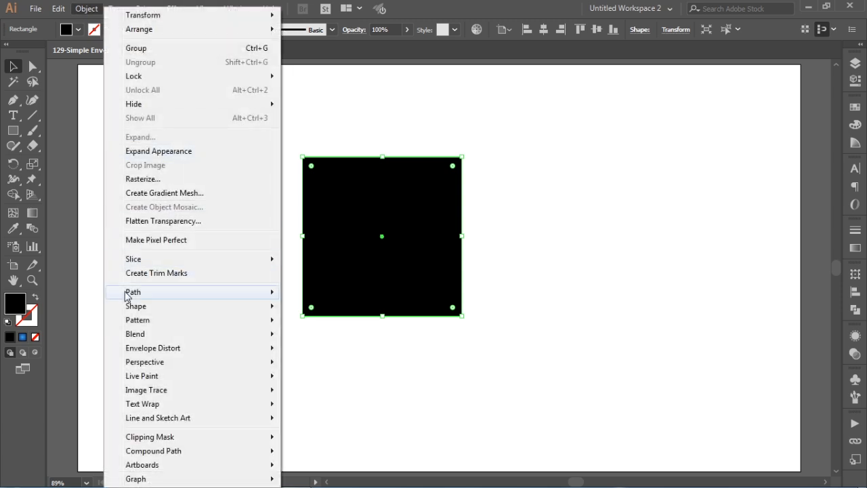
pyautogui.moveTo(126, 297)
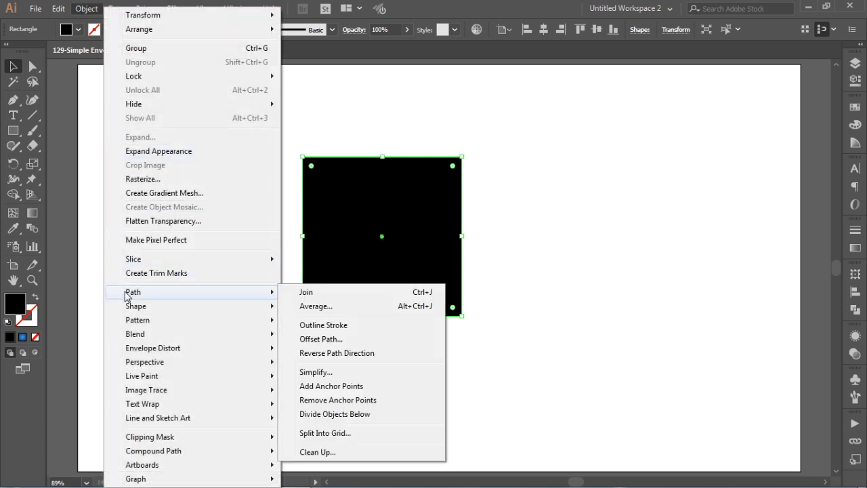
pyautogui.click(332, 436)
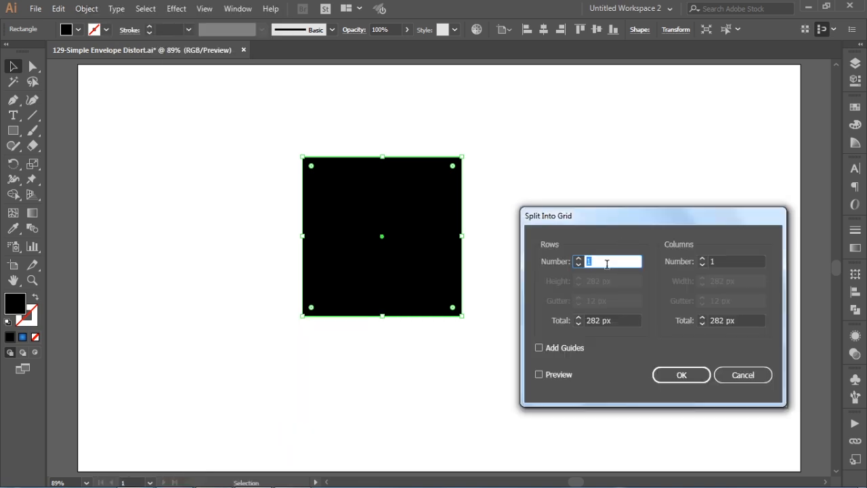
pyautogui.write('7')
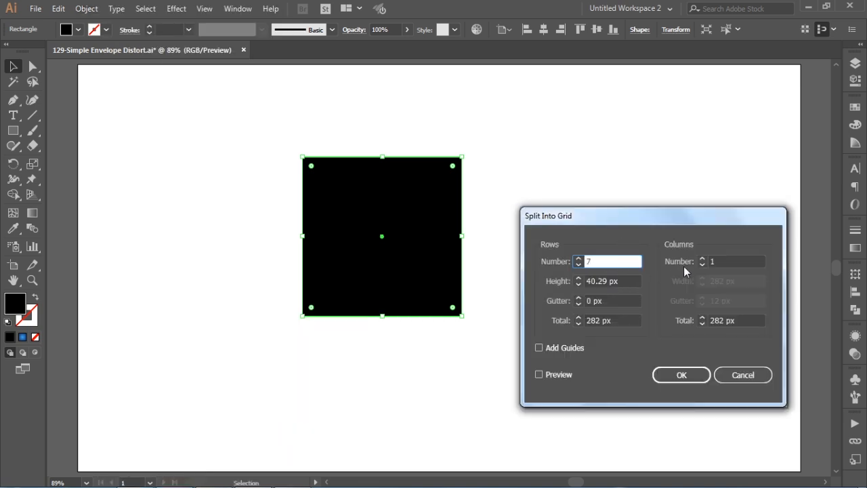
pyautogui.click(737, 260)
pyautogui.write('7')
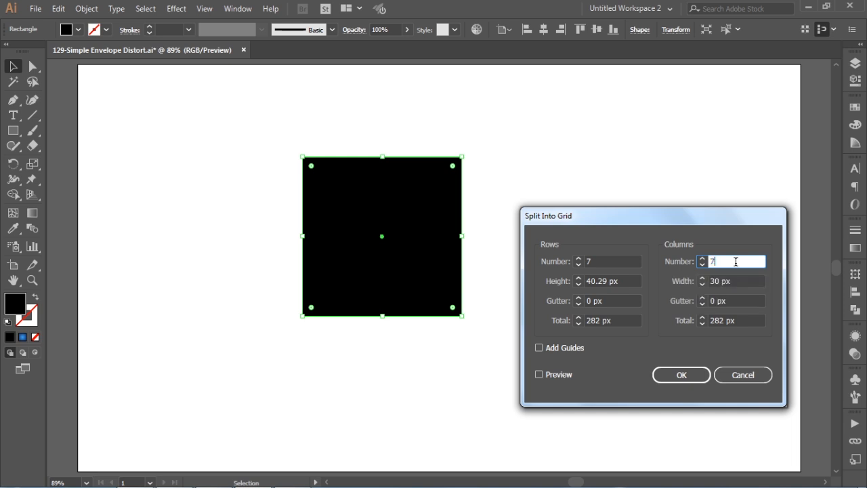
pyautogui.click(554, 377)
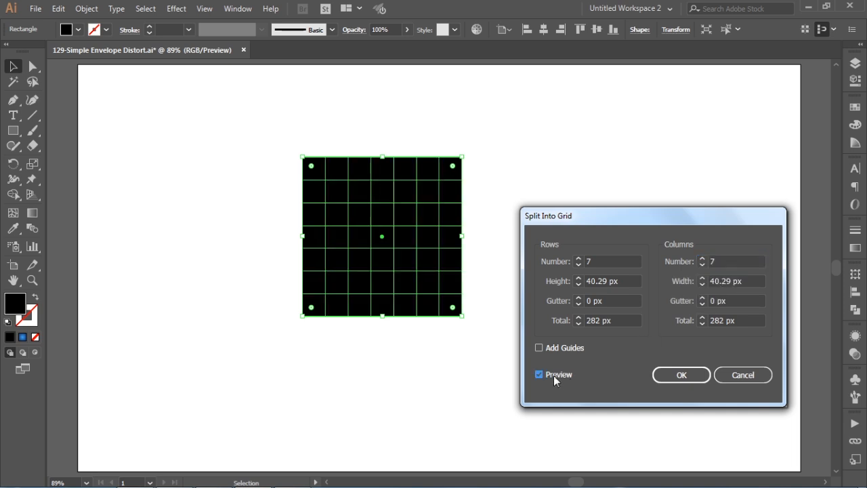
pyautogui.click(680, 377)
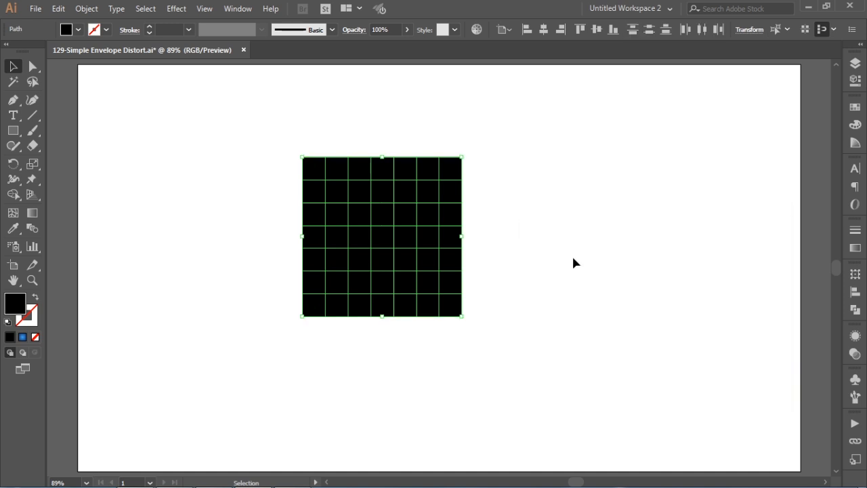
# Step: Fill the four corner cells of the grid with the white swatch
pyautogui.click(572, 255)
pyautogui.moveTo(250, 108); pyautogui.dragTo(534, 346)
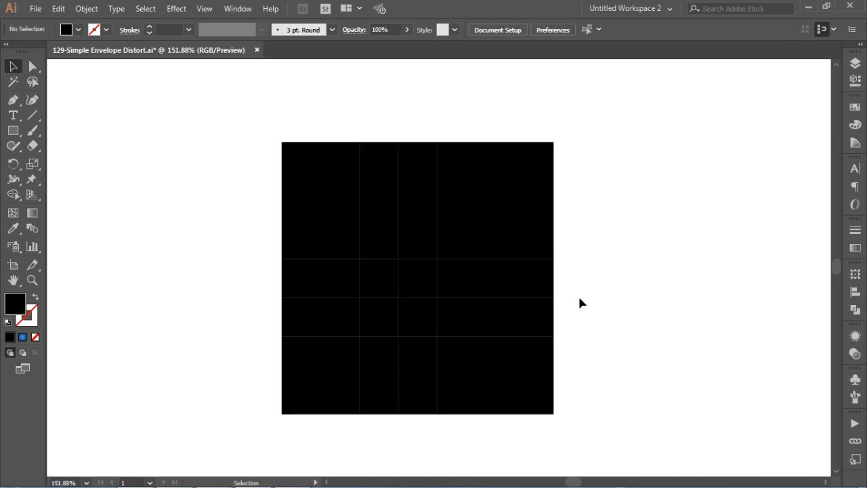
pyautogui.click(292, 158)
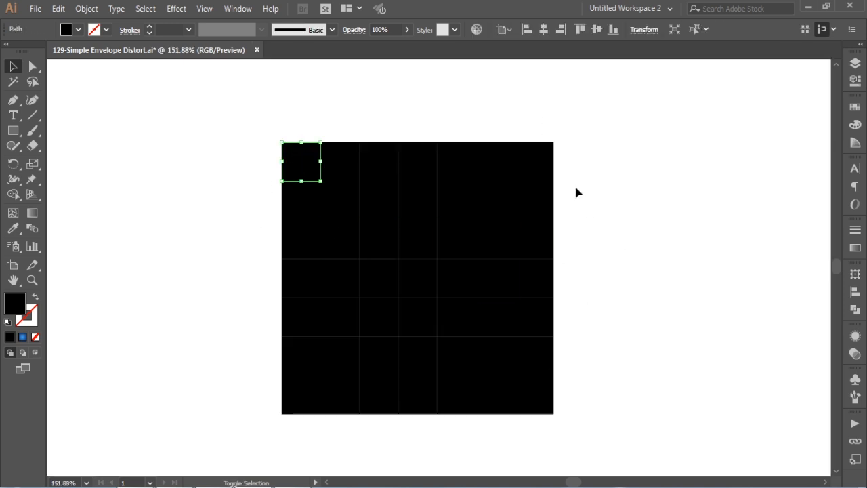
pyautogui.keyDown('shift'); pyautogui.click(536, 162); pyautogui.keyUp('shift')
pyautogui.keyDown('shift'); pyautogui.click(550, 397); pyautogui.keyUp('shift')
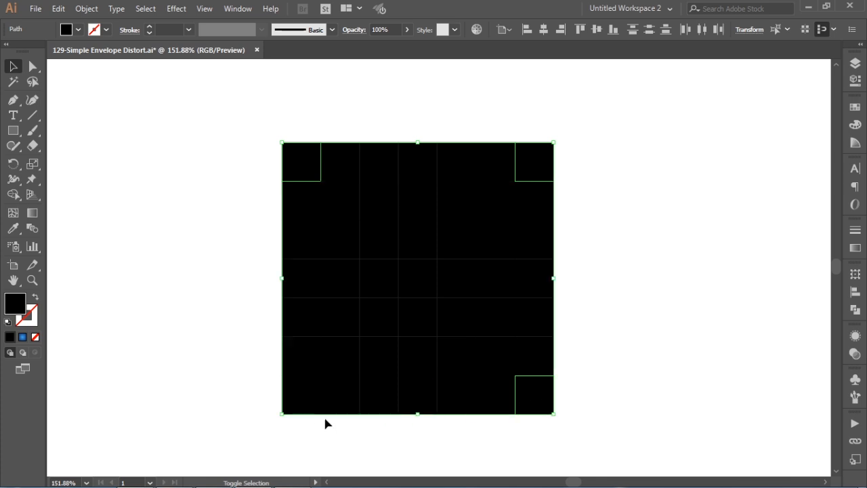
pyautogui.click(855, 107)
pyautogui.click(716, 141)
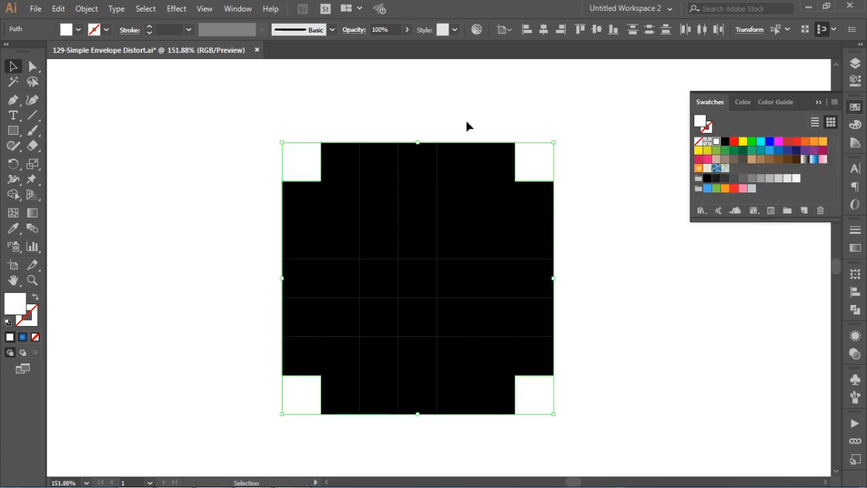
# Step: Fill the third and fifth cells of the grid's top row and of its leftmost column with white
pyautogui.click(387, 170)
pyautogui.keyDown('shift'); pyautogui.click(455, 177); pyautogui.keyUp('shift')
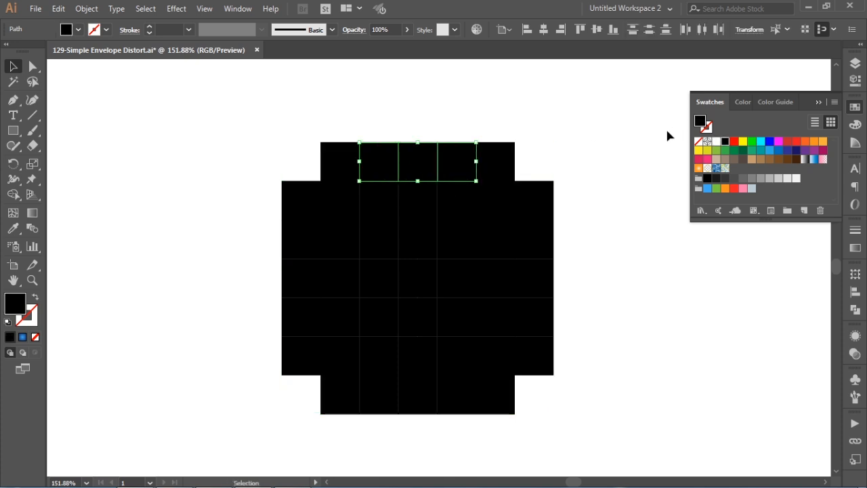
pyautogui.click(717, 141)
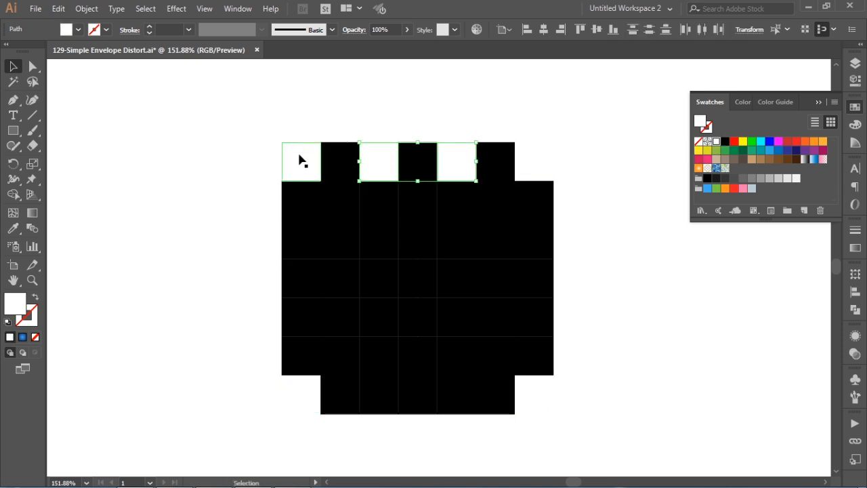
pyautogui.click(296, 235)
pyautogui.keyDown('shift'); pyautogui.click(304, 314); pyautogui.keyUp('shift')
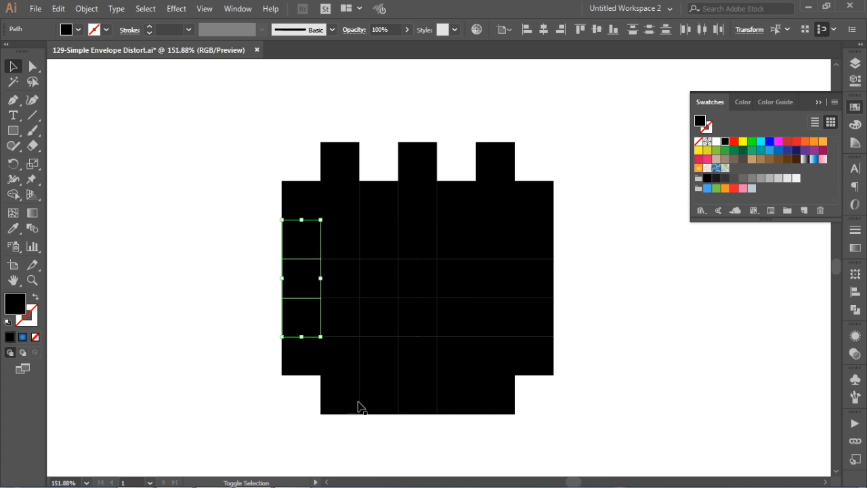
pyautogui.click(716, 142)
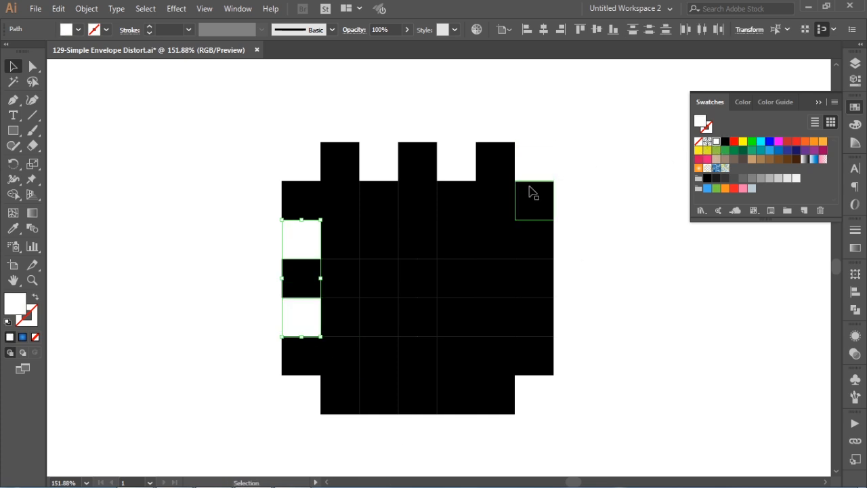
# Step: Fill the third and fifth cells of the grid's rightmost column and of its bottom row with white
pyautogui.click(547, 239)
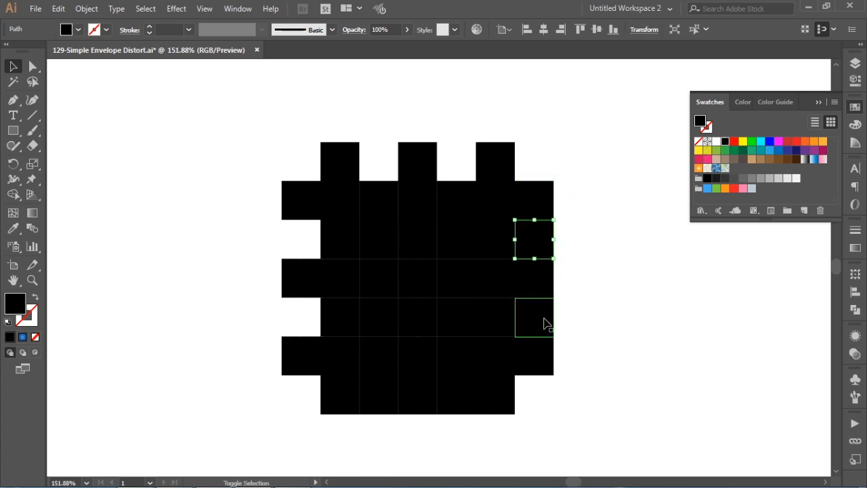
pyautogui.keyDown('shift'); pyautogui.click(546, 319); pyautogui.keyUp('shift')
pyautogui.click(716, 142)
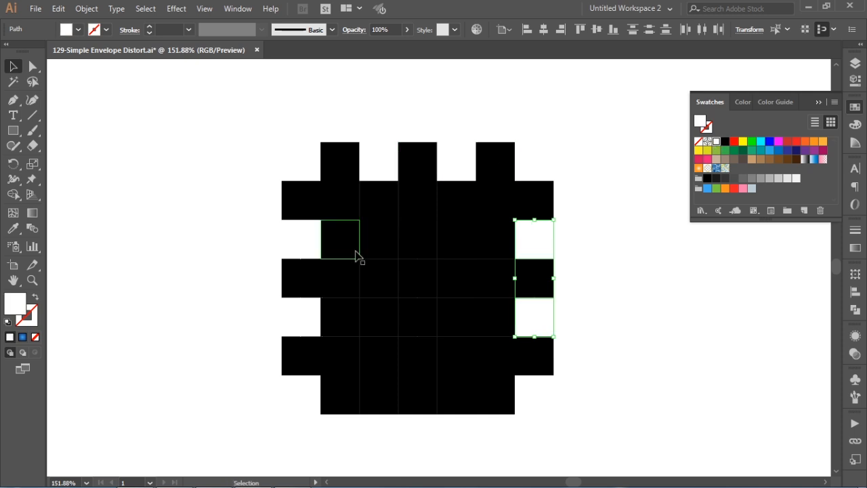
pyautogui.click(368, 403)
pyautogui.keyDown('shift'); pyautogui.click(439, 403); pyautogui.keyUp('shift')
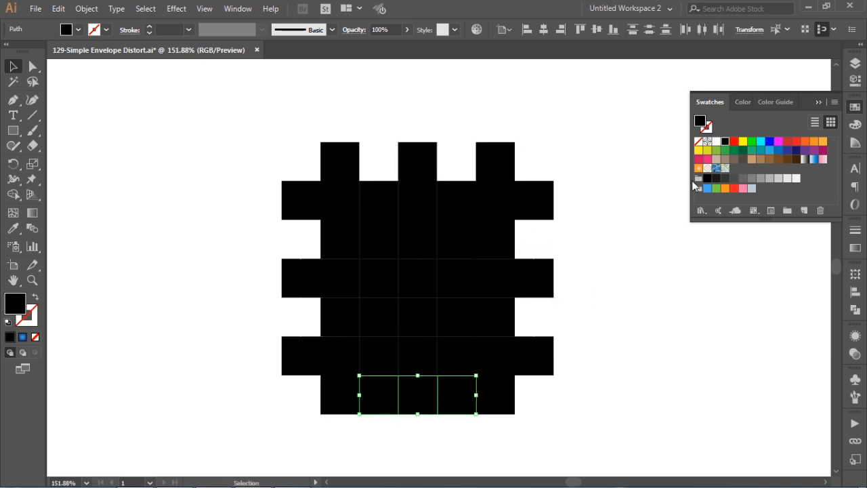
pyautogui.click(717, 141)
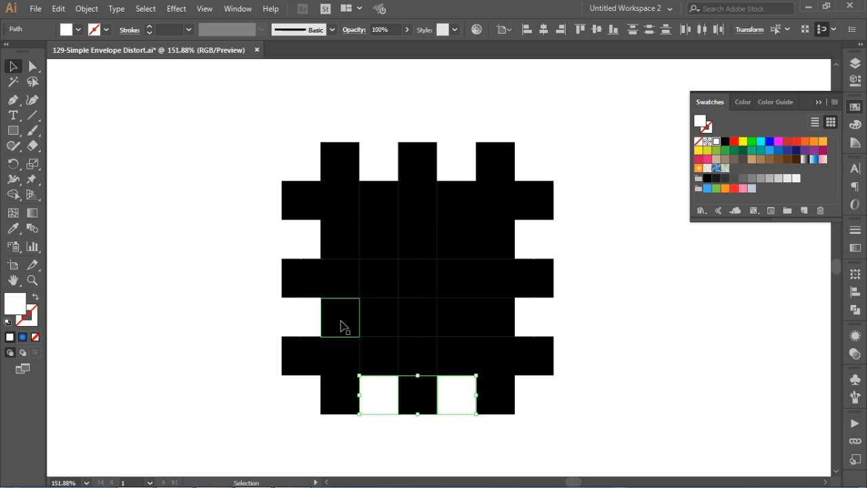
# Step: Fill the second, fourth and sixth cells of the grid's second column with white
pyautogui.click(344, 368)
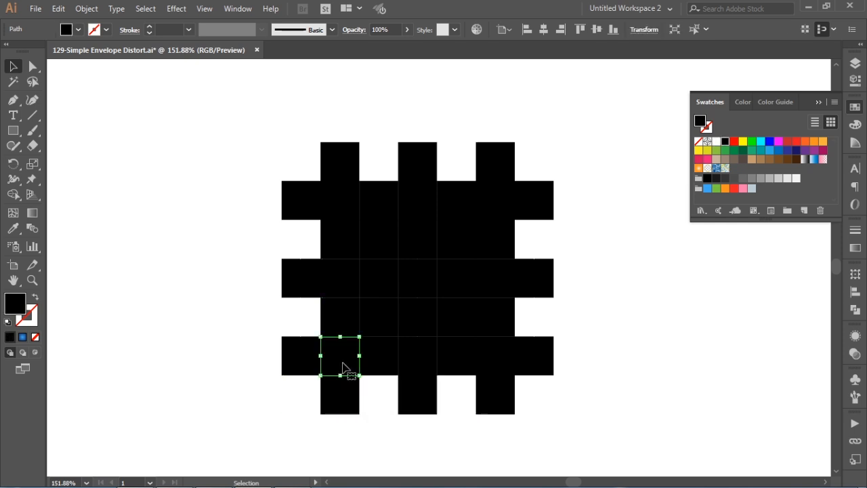
pyautogui.keyDown('shift'); pyautogui.click(341, 316); pyautogui.keyUp('shift')
pyautogui.keyDown('shift'); pyautogui.click(340, 277); pyautogui.keyUp('shift')
pyautogui.keyDown('shift'); pyautogui.click(339, 238); pyautogui.keyUp('shift')
pyautogui.keyDown('shift'); pyautogui.click(337, 203); pyautogui.keyUp('shift')
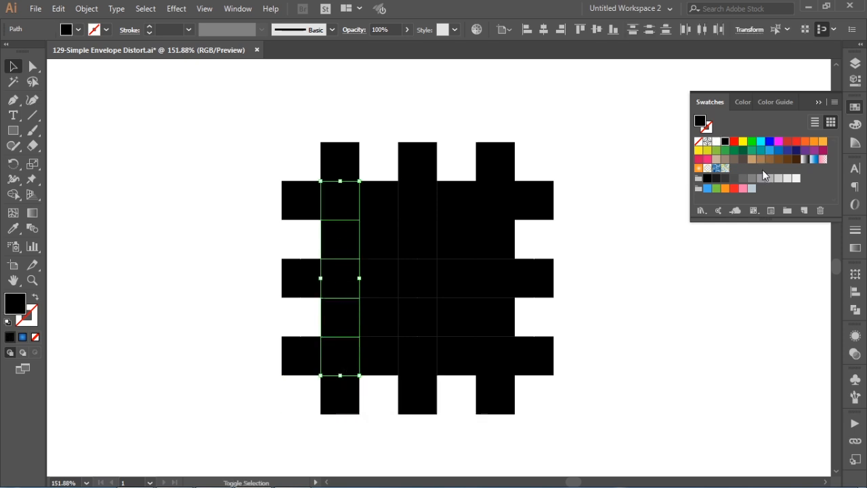
pyautogui.click(717, 141)
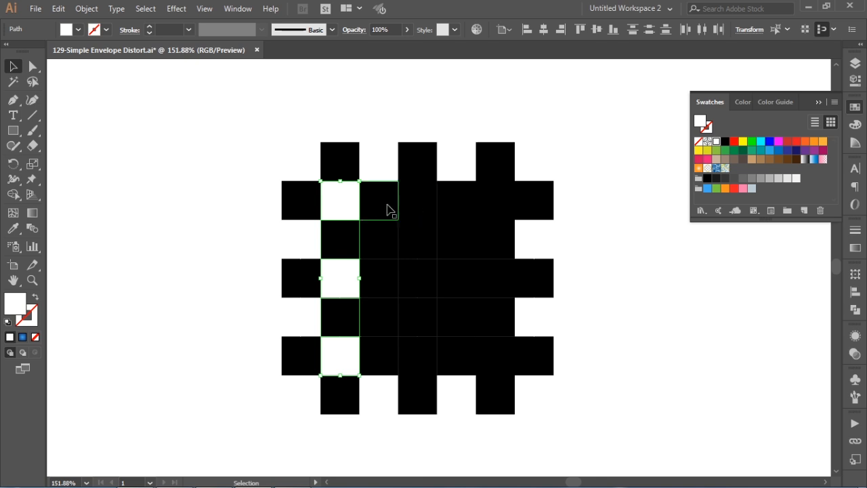
# Step: Fill the third column's third and fifth cells, the fifth column's fifth cell and the sixth row's fourth and sixth cells with white
pyautogui.click(379, 244)
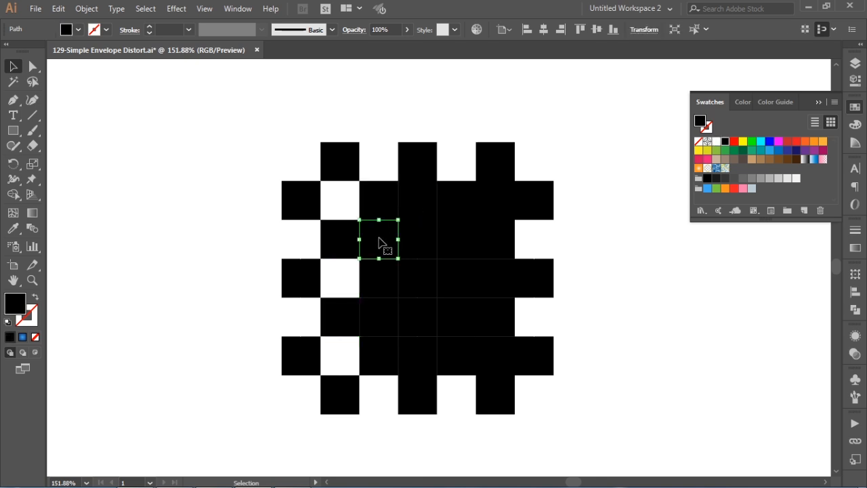
pyautogui.keyDown('shift'); pyautogui.click(390, 278); pyautogui.keyUp('shift')
pyautogui.keyDown('shift'); pyautogui.click(393, 316); pyautogui.keyUp('shift')
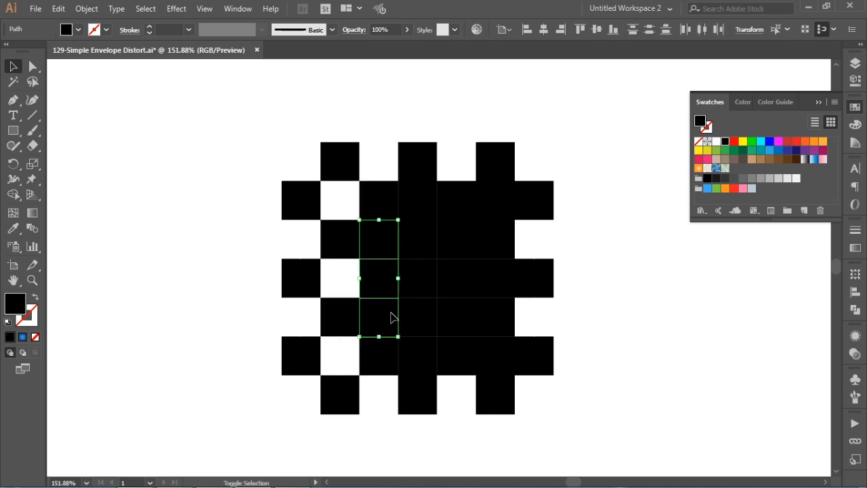
pyautogui.keyDown('shift'); pyautogui.click(420, 360); pyautogui.keyUp('shift')
pyautogui.keyDown('shift'); pyautogui.click(500, 364); pyautogui.keyUp('shift')
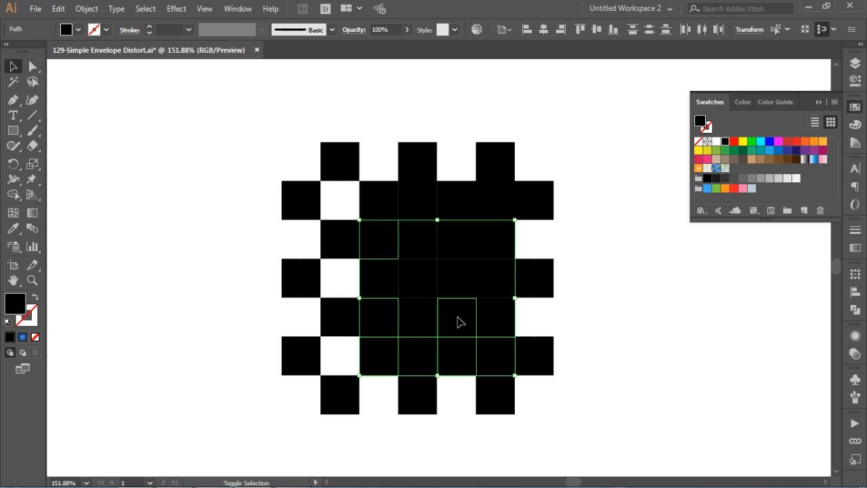
pyautogui.click(717, 141)
pyautogui.click(631, 285)
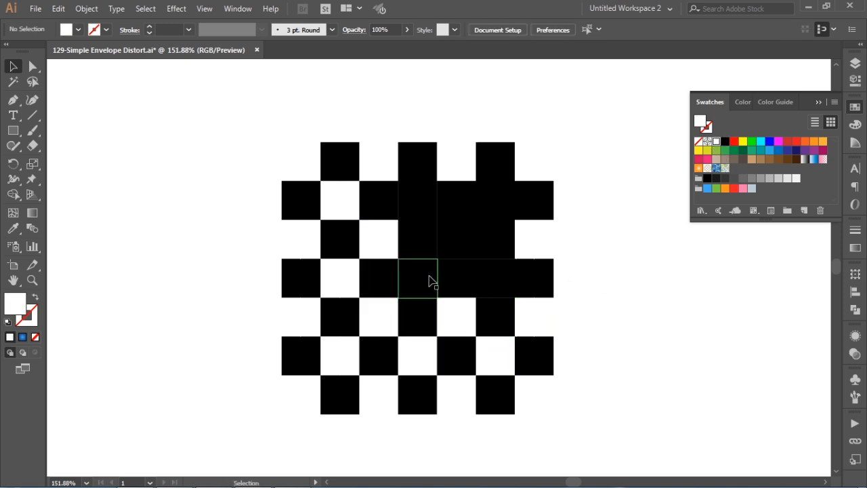
# Step: Fill the fourth row's fourth and sixth cells and the third row's fifth cell with white
pyautogui.click(427, 282)
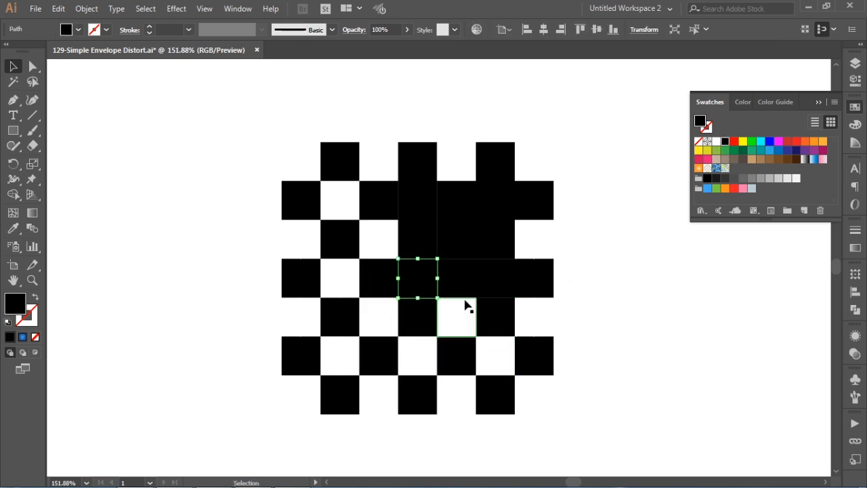
pyautogui.keyDown('shift'); pyautogui.click(495, 280); pyautogui.keyUp('shift')
pyautogui.keyDown('shift'); pyautogui.click(459, 251); pyautogui.keyUp('shift')
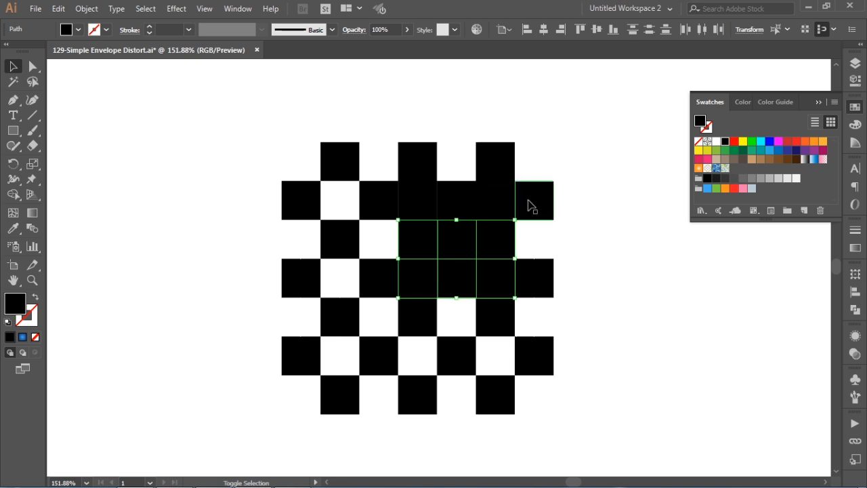
pyautogui.keyDown('shift'); pyautogui.click(457, 199); pyautogui.keyUp('shift')
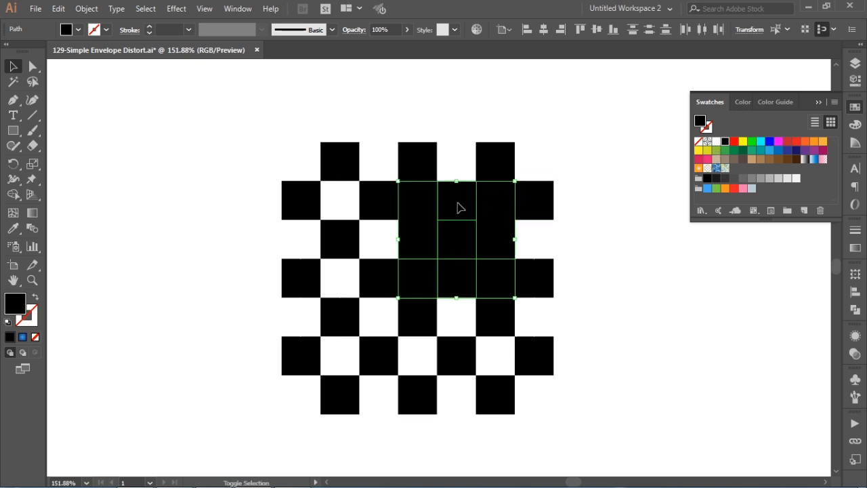
pyautogui.click(717, 141)
pyautogui.click(629, 229)
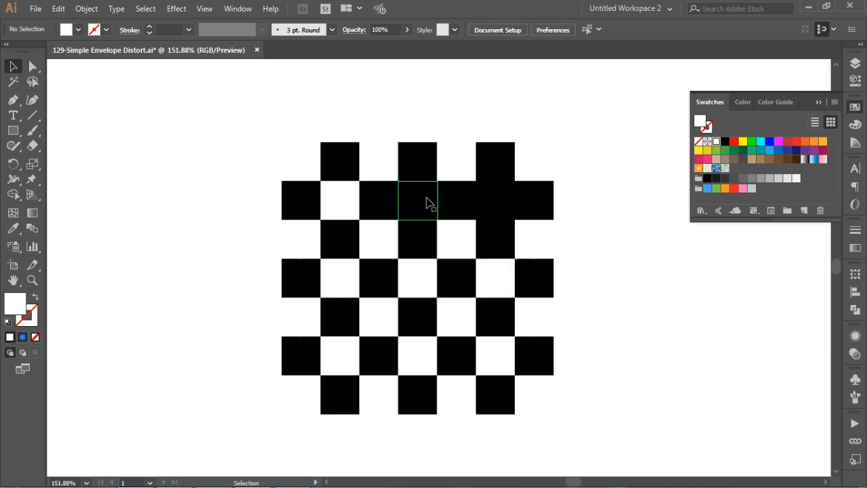
# Step: Fill the fourth and sixth cells of the grid's second row with white
pyautogui.click(427, 202)
pyautogui.keyDown('shift'); pyautogui.click(500, 209); pyautogui.keyUp('shift')
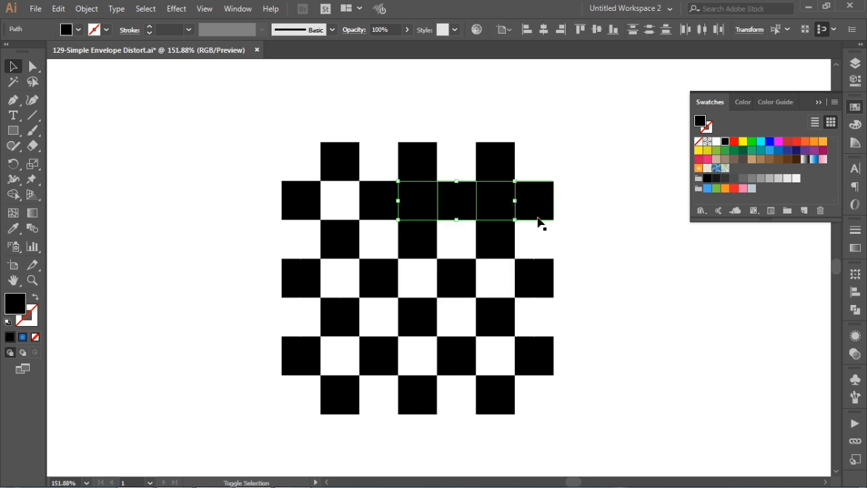
pyautogui.click(714, 142)
pyautogui.click(578, 203)
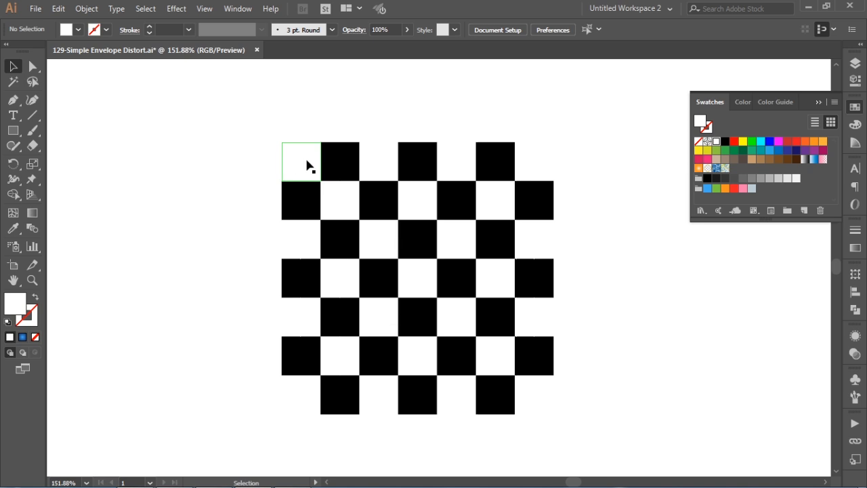
# Step: Select all white cells through similar-object selection and group them
pyautogui.click(306, 161)
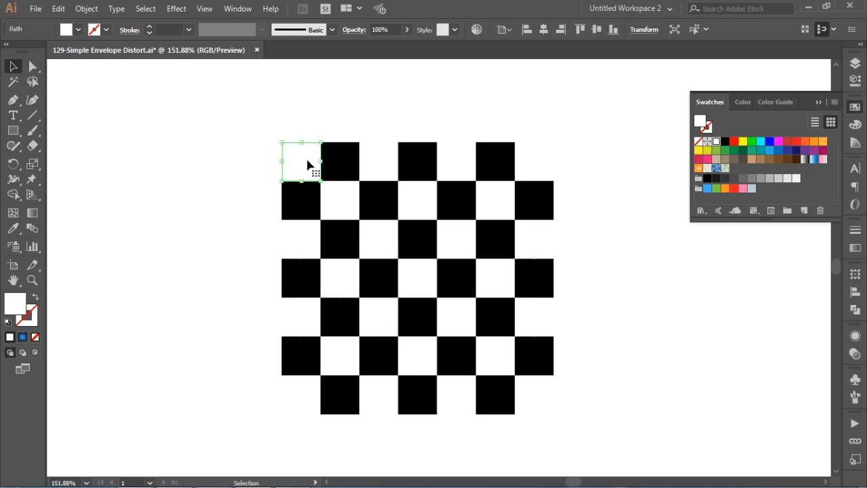
pyautogui.click(693, 29)
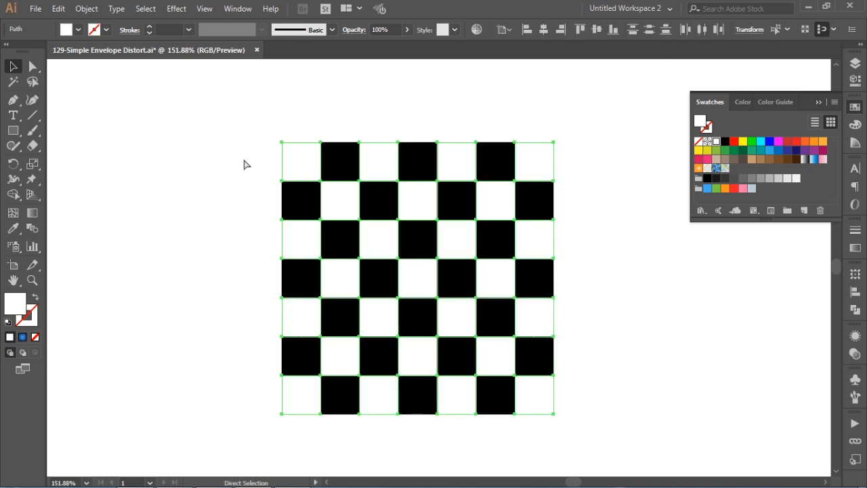
pyautogui.rightClick(356, 234)
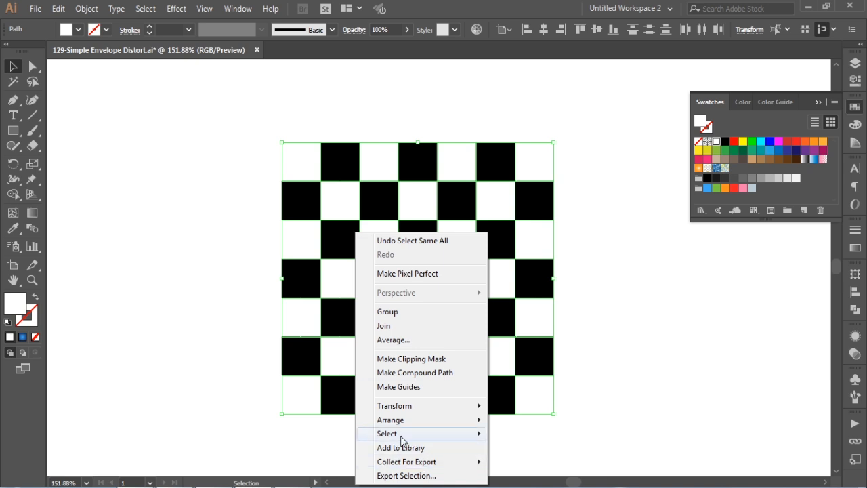
pyautogui.click(406, 313)
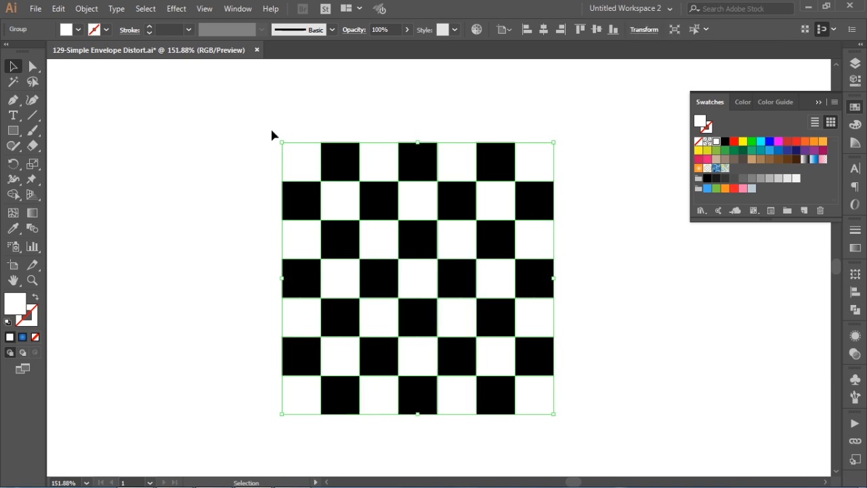
# Step: Select all the black cells of the checkerboard without the white group and group them
pyautogui.moveTo(243, 117); pyautogui.dragTo(625, 444)
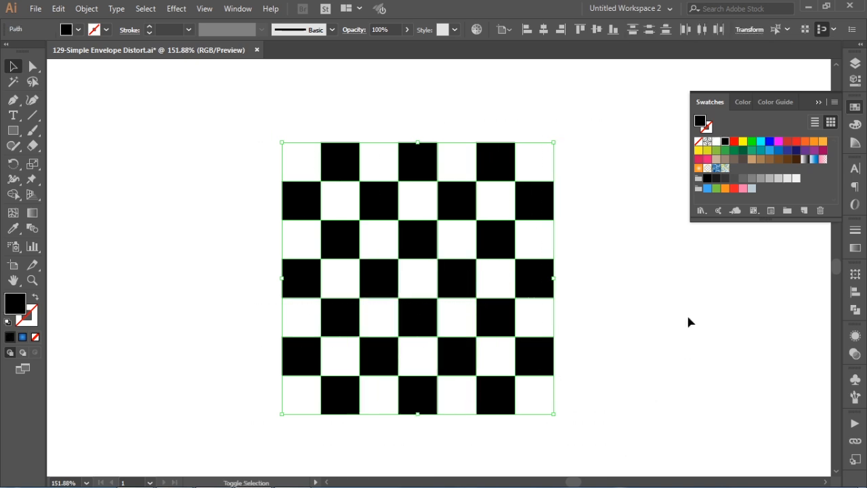
pyautogui.rightClick(339, 165)
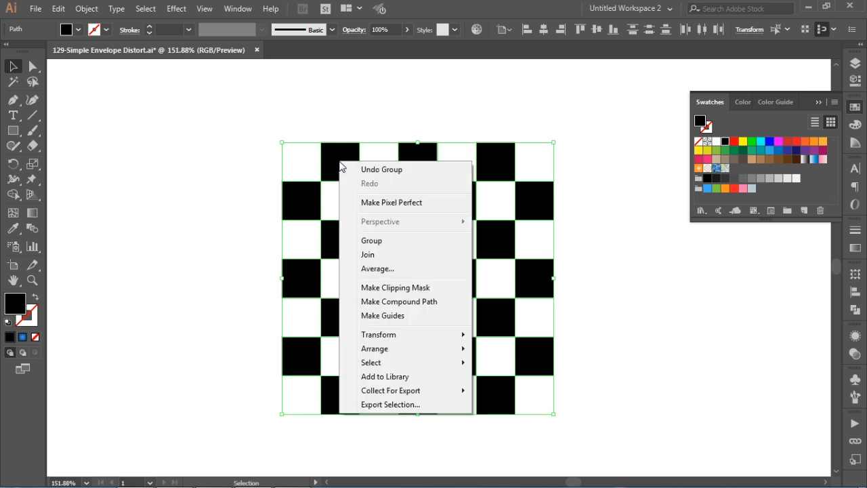
pyautogui.click(370, 241)
pyautogui.click(592, 229)
# Step: Move the whole checkerboard, white and black groups together, to the left to free canvas space beside it
pyautogui.moveTo(246, 118); pyautogui.dragTo(620, 455)
pyautogui.moveTo(526, 213); pyautogui.dragTo(377, 211)
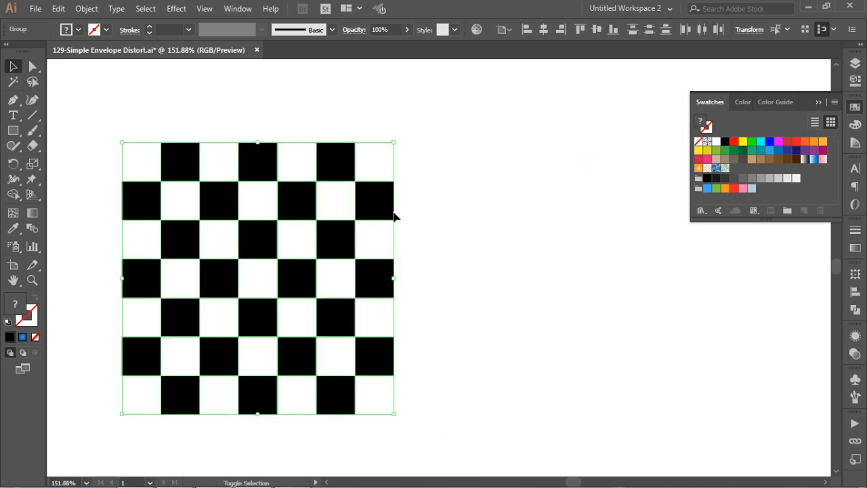
pyautogui.click(548, 214)
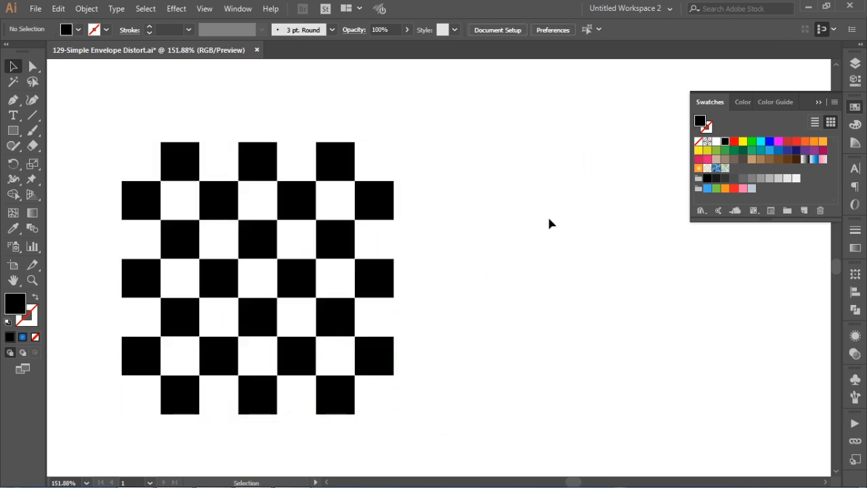
# Step: Fill the group of black cells with the blue gradient swatch
pyautogui.click(170, 172)
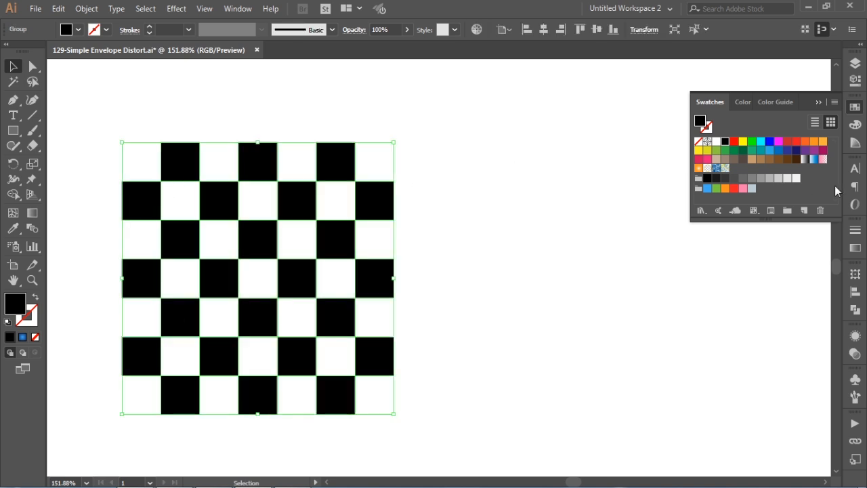
pyautogui.click(813, 160)
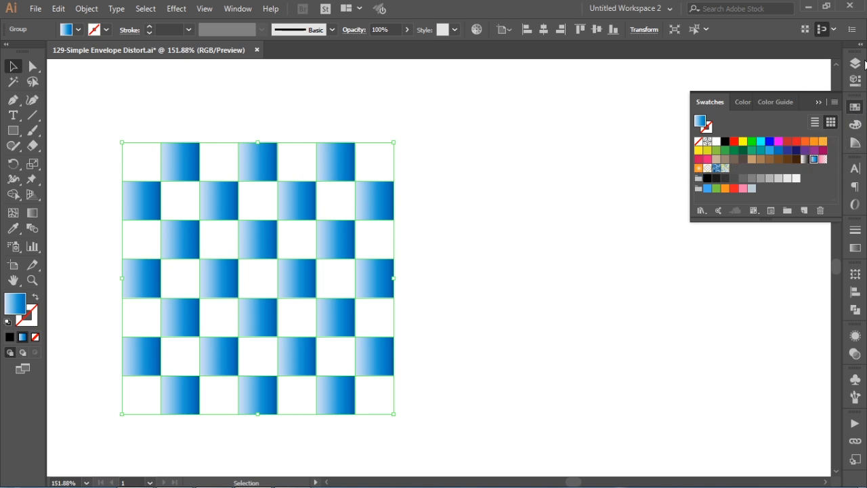
pyautogui.click(856, 108)
pyautogui.click(604, 103)
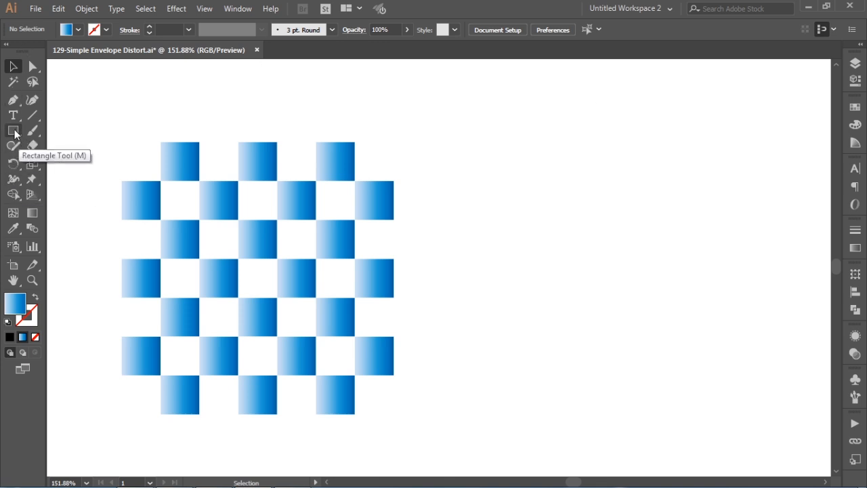
# Step: Draw a square with the default white fill and 1 pt black stroke to the right of the checkerboard
pyautogui.click(7, 322)
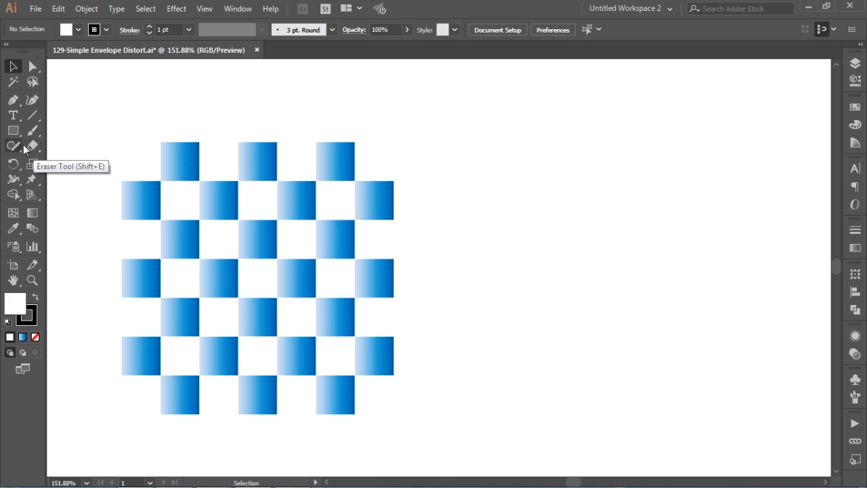
pyautogui.click(13, 130)
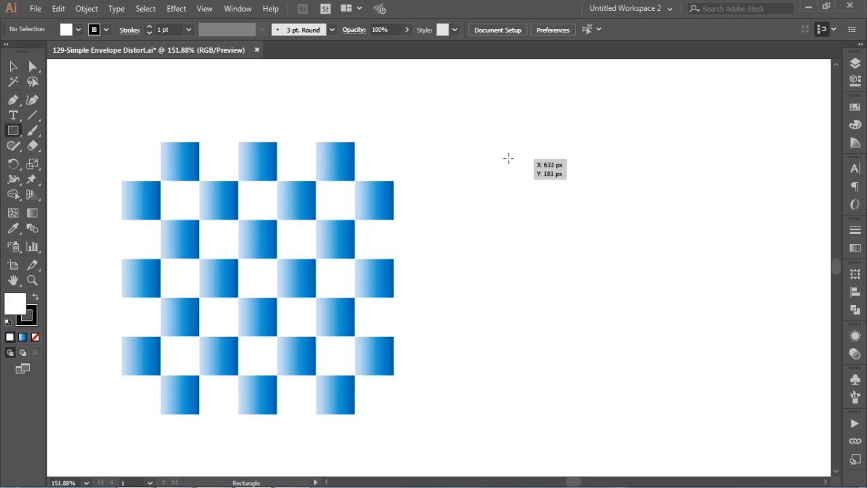
pyautogui.moveTo(485, 139); pyautogui.dragTo(694, 321)
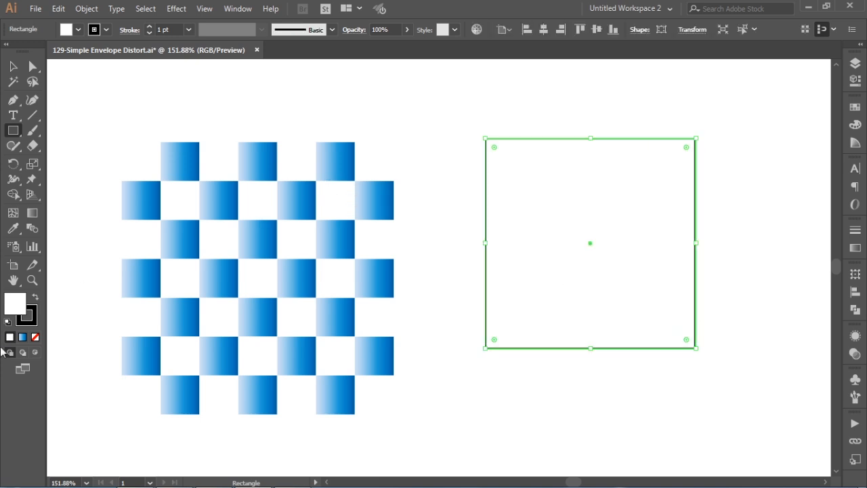
pyautogui.click(13, 66)
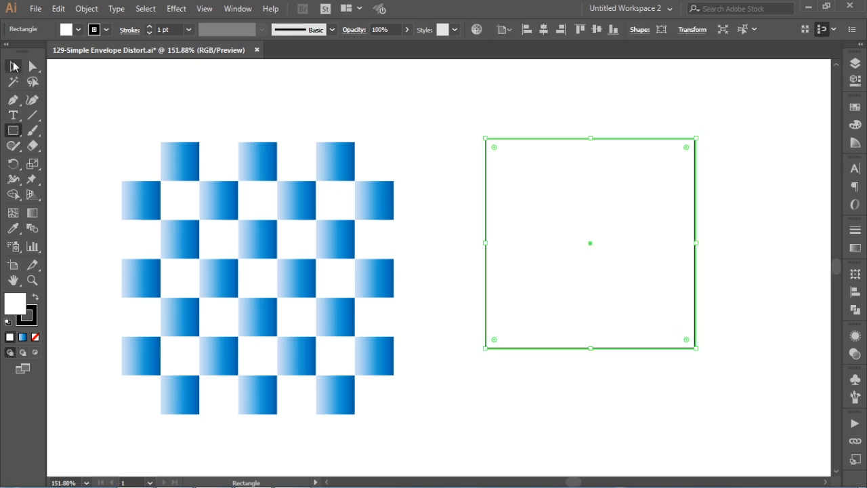
pyautogui.click(621, 104)
# Step: Enlarge the square to about the checkerboard's size and rotate it 45 degrees into a diamond
pyautogui.click(657, 283)
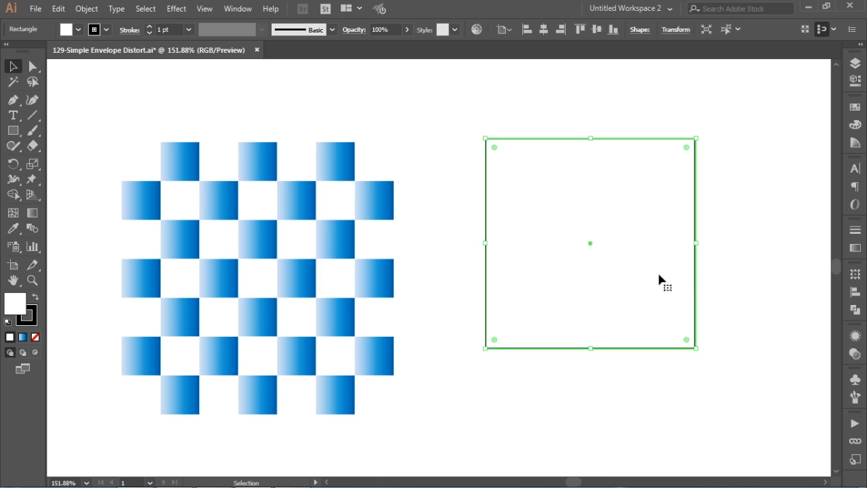
pyautogui.moveTo(657, 283); pyautogui.dragTo(498, 249)
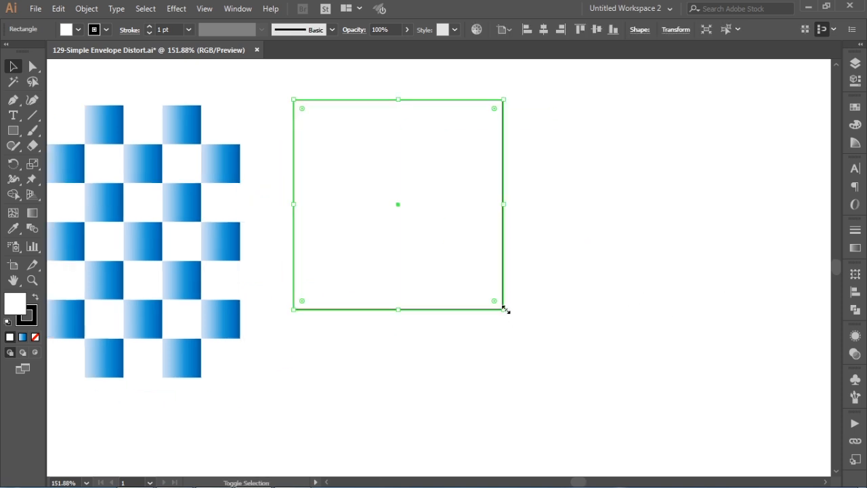
pyautogui.moveTo(526, 334); pyautogui.dragTo(561, 364)
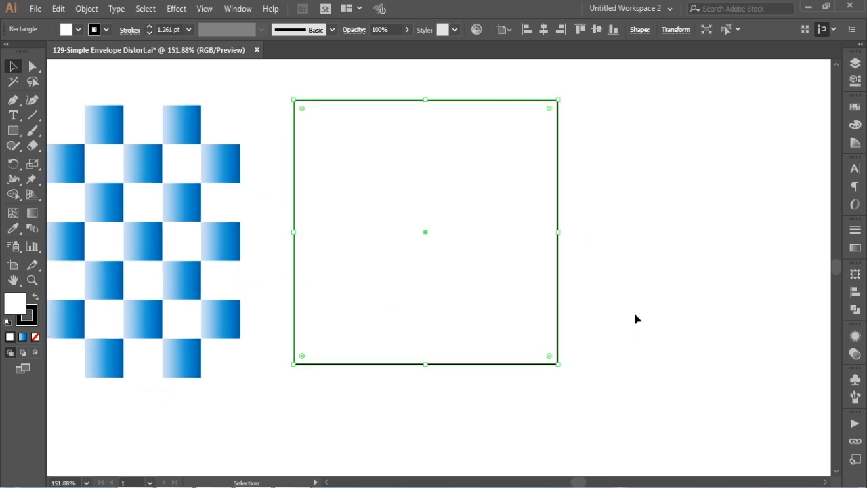
pyautogui.click(635, 318)
pyautogui.moveTo(397, 297); pyautogui.dragTo(521, 307)
pyautogui.click(679, 118)
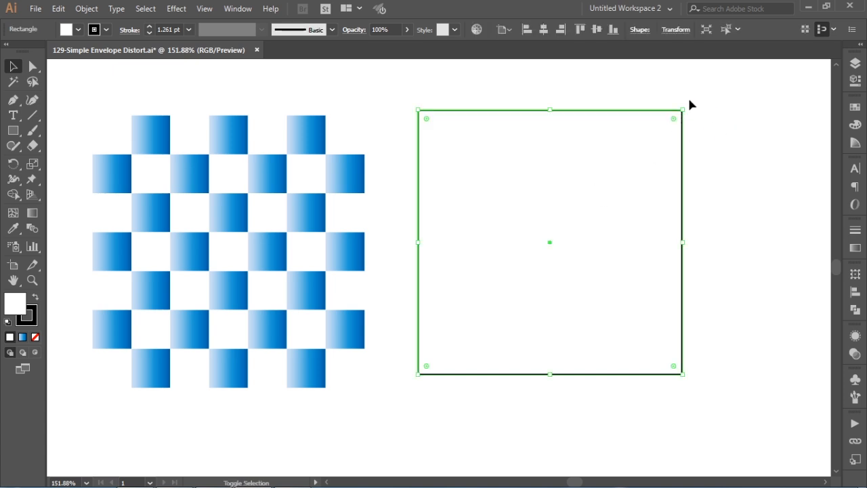
pyautogui.moveTo(687, 107); pyautogui.dragTo(740, 223)
pyautogui.click(756, 161)
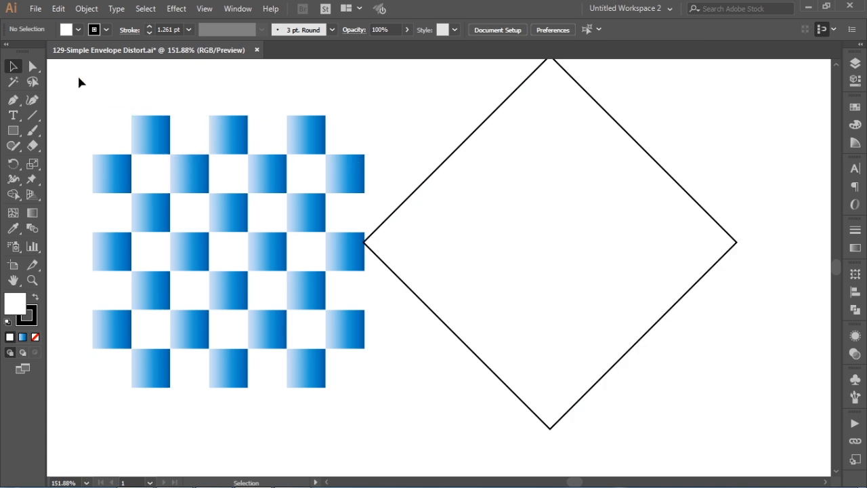
# Step: Group the white cells and the blue gradient cells into one checkerboard object
pyautogui.click(113, 136)
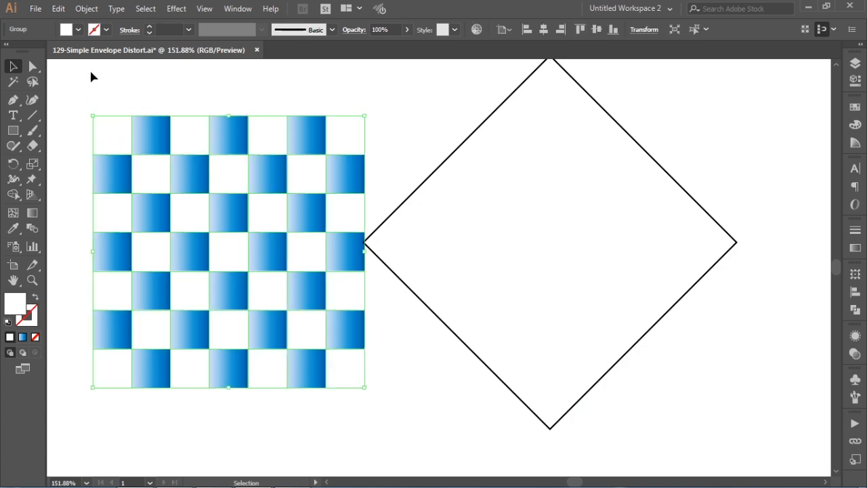
pyautogui.moveTo(93, 76); pyautogui.dragTo(224, 305)
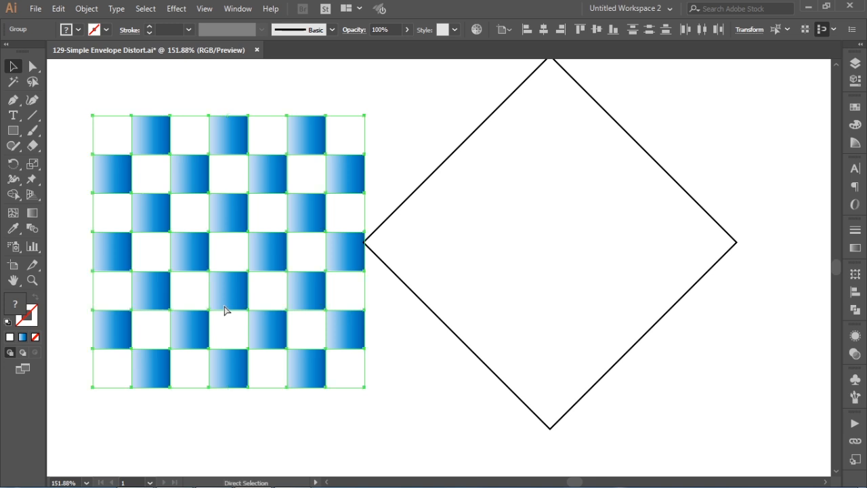
pyautogui.hotkey('ctrl', 'g')
# Step: Fit the grouped blue gradient checkerboard into the diamond using Envelope Distort's Make with Top Object
pyautogui.moveTo(351, 210); pyautogui.dragTo(578, 287)
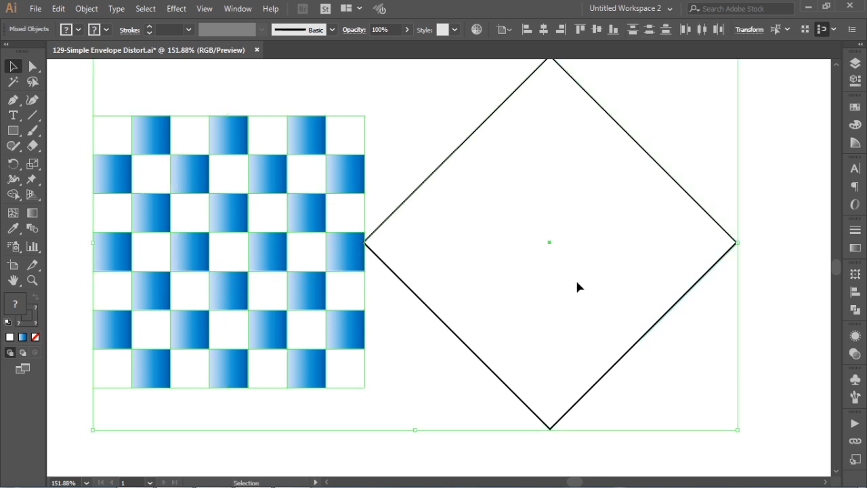
pyautogui.click(86, 9)
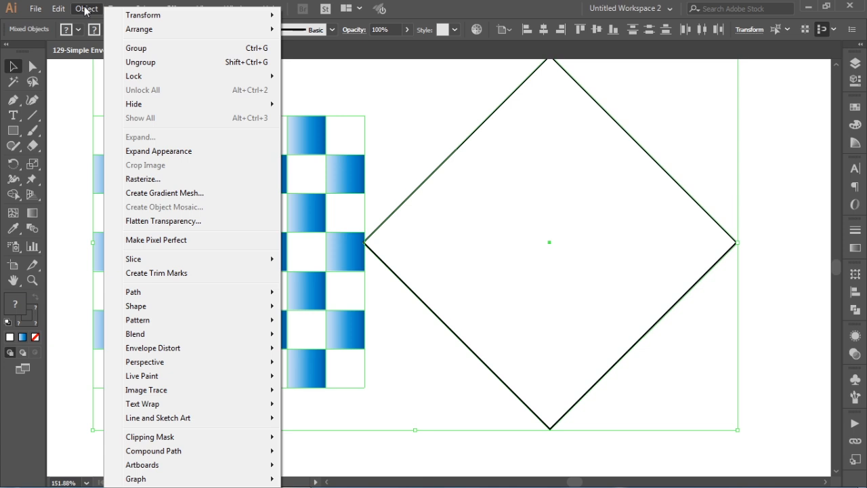
pyautogui.moveTo(142, 352)
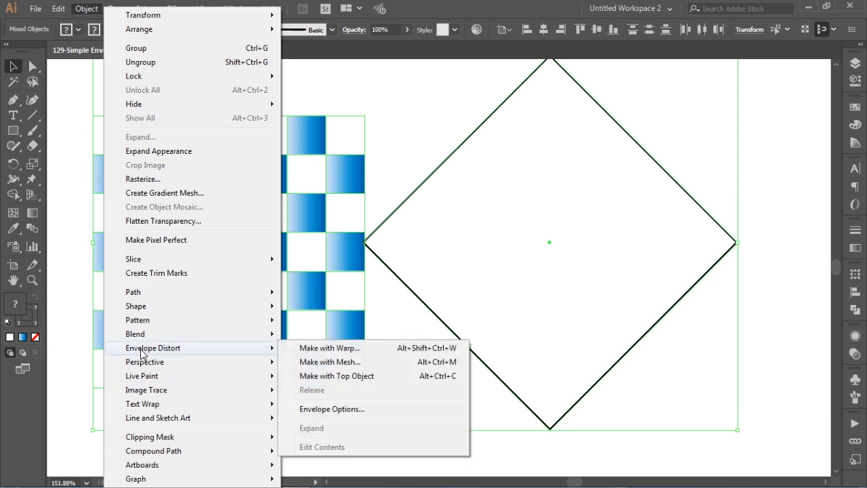
pyautogui.click(341, 377)
pyautogui.click(240, 230)
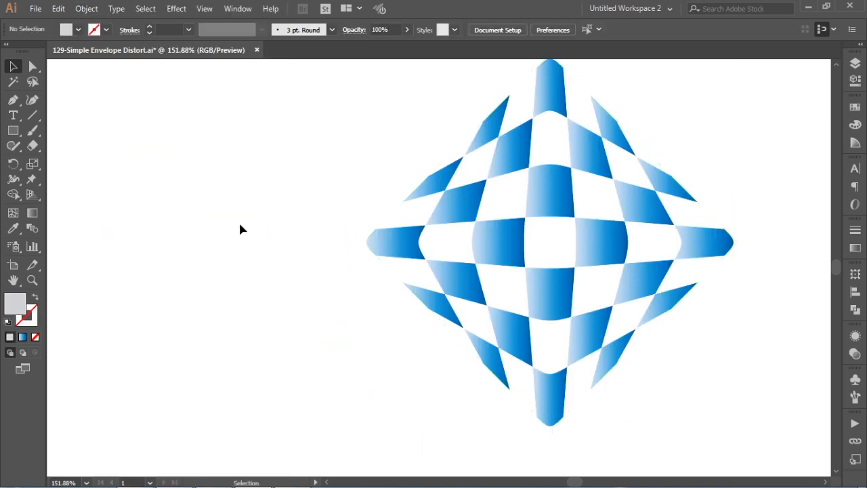
# Step: Move the distorted checkerboard to different spots on the canvas to view its shape
pyautogui.moveTo(559, 261); pyautogui.dragTo(666, 229)
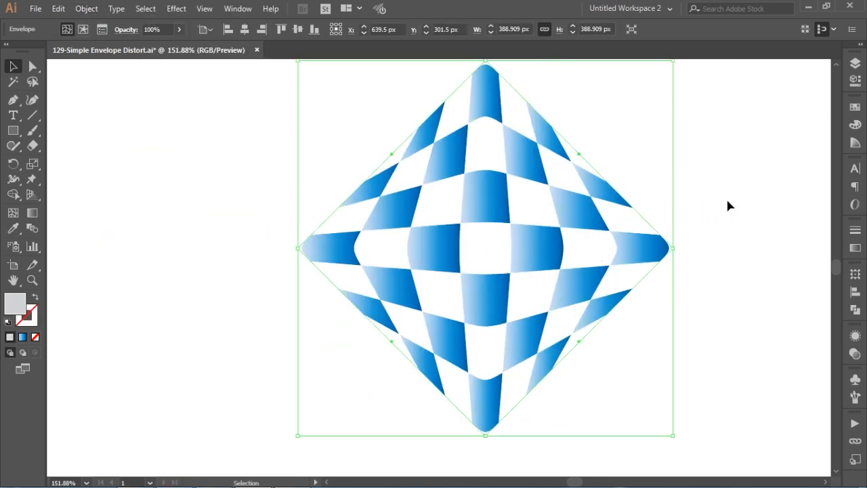
pyautogui.click(728, 205)
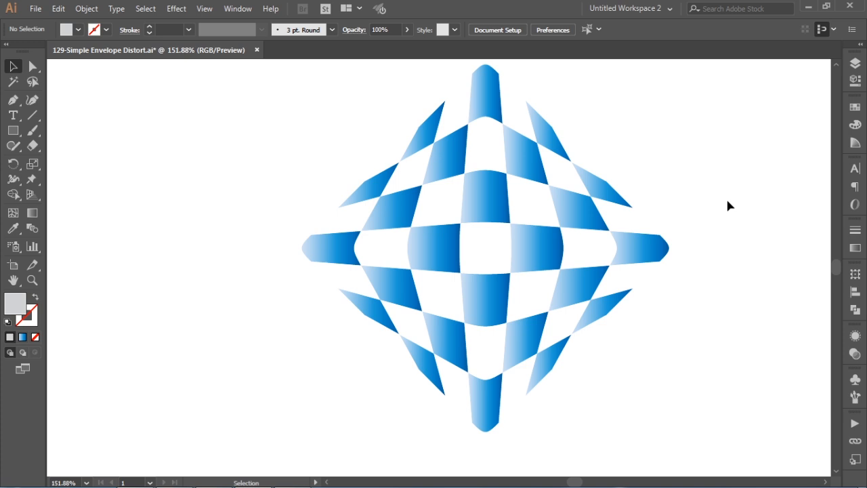
pyautogui.moveTo(586, 229); pyautogui.dragTo(461, 230)
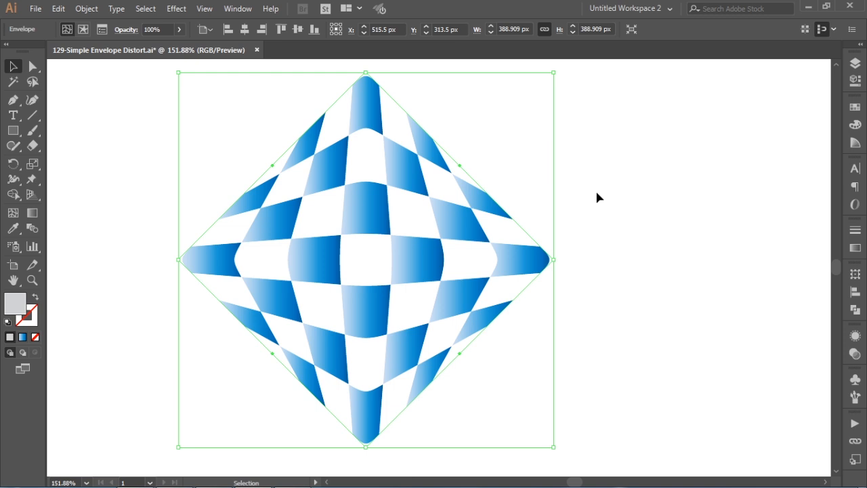
pyautogui.moveTo(384, 238); pyautogui.dragTo(581, 238)
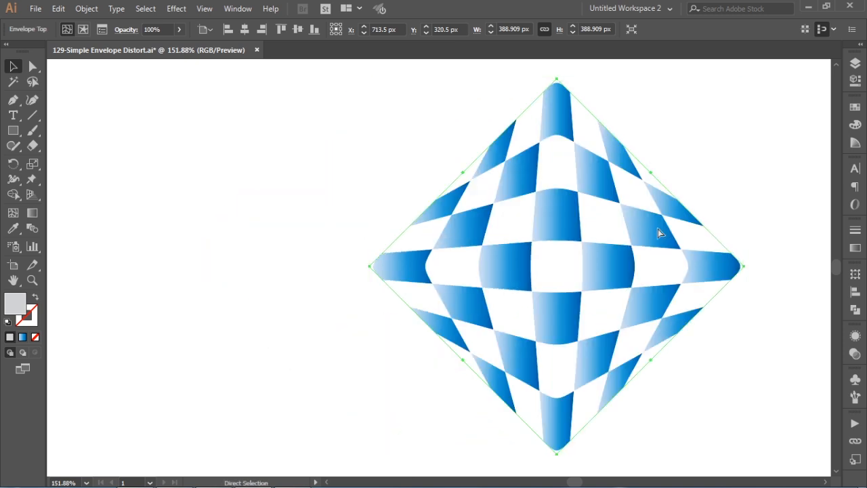
# Step: Undo the moves of the distorted graphic and the envelope distortion
pyautogui.hotkey('ctrl', 'z')
pyautogui.hotkey('ctrl', 'z')
pyautogui.hotkey('ctrl', 'z')
pyautogui.hotkey('ctrl', 'z')
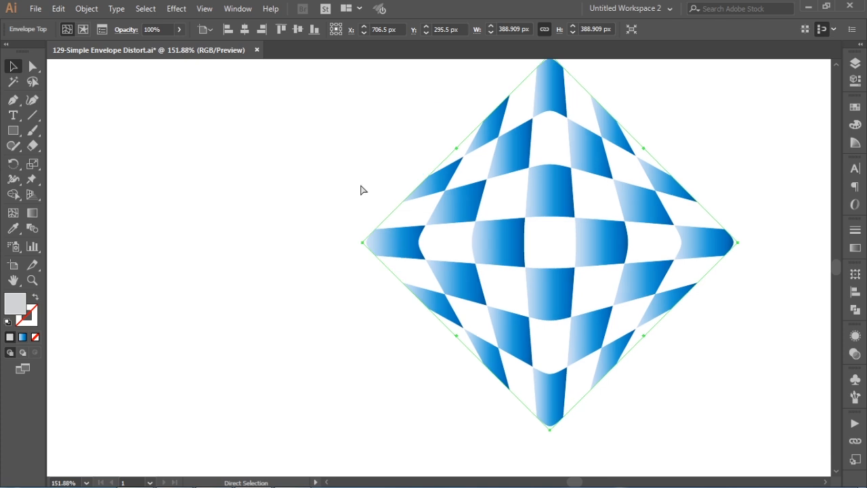
pyautogui.click(408, 141)
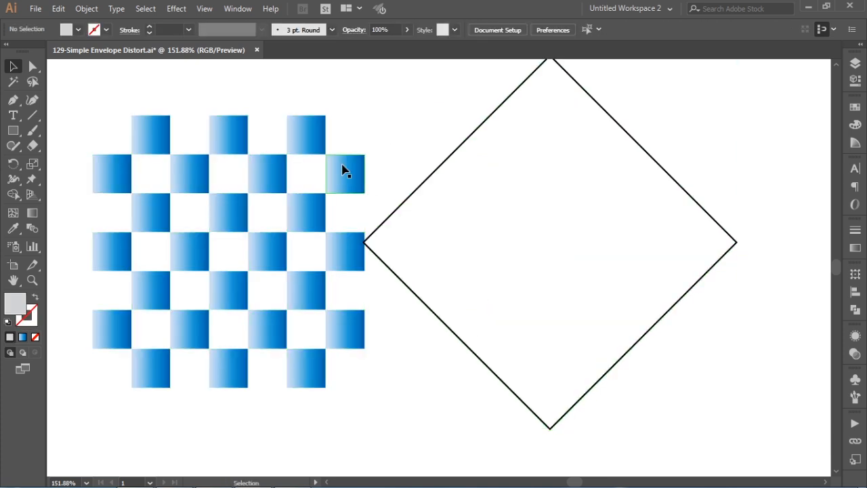
# Step: Ungroup the checkerboard into its white cells and its blue gradient cells
pyautogui.click(256, 160)
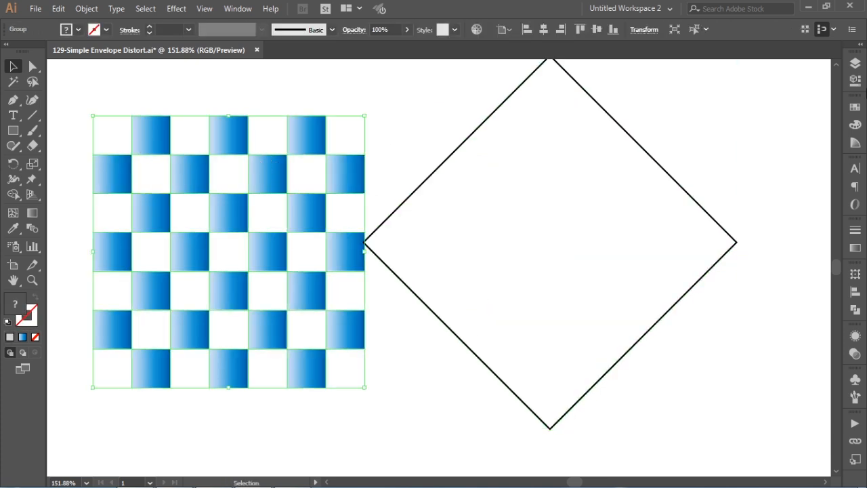
pyautogui.rightClick(287, 131)
pyautogui.click(322, 237)
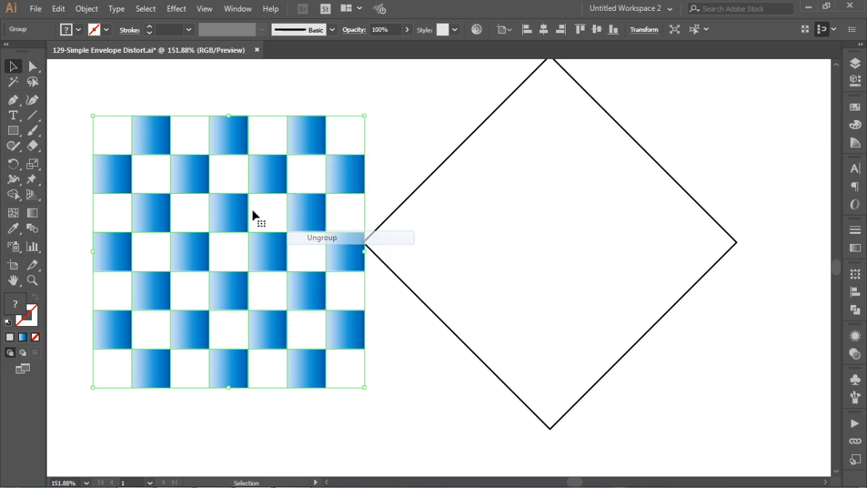
pyautogui.click(321, 109)
# Step: Swap fill and stroke on the blue gradient cells and give all checkerboard cells a white fill
pyautogui.click(151, 137)
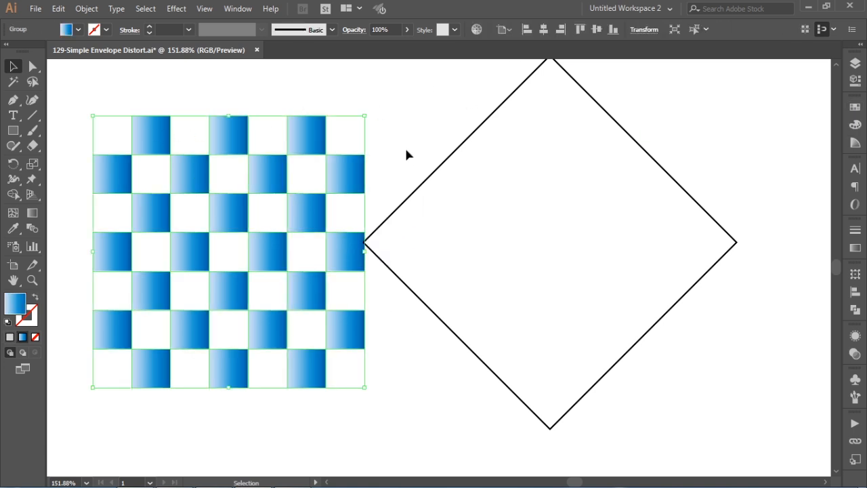
pyautogui.hotkey('shift', 'x')
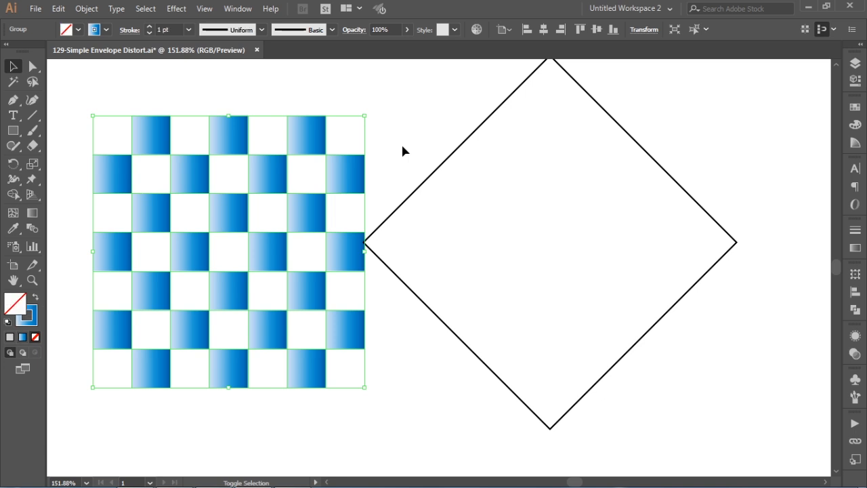
pyautogui.click(123, 79)
pyautogui.moveTo(123, 79); pyautogui.dragTo(416, 349)
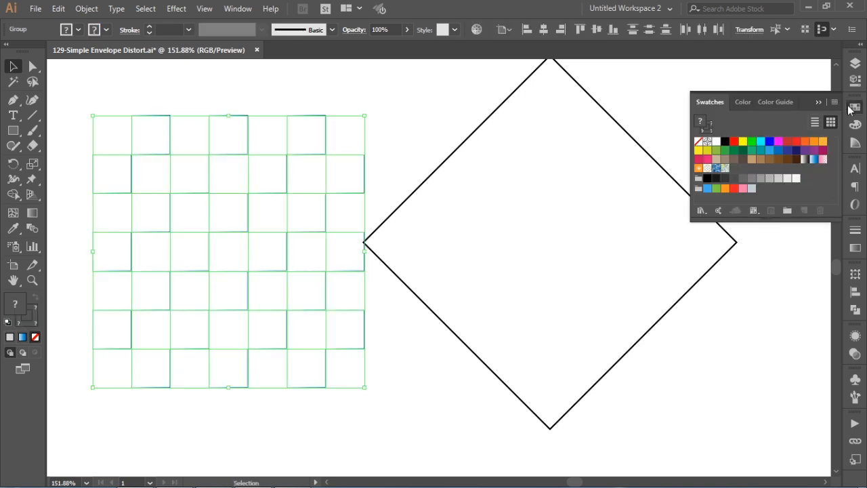
pyautogui.click(856, 108)
pyautogui.click(716, 142)
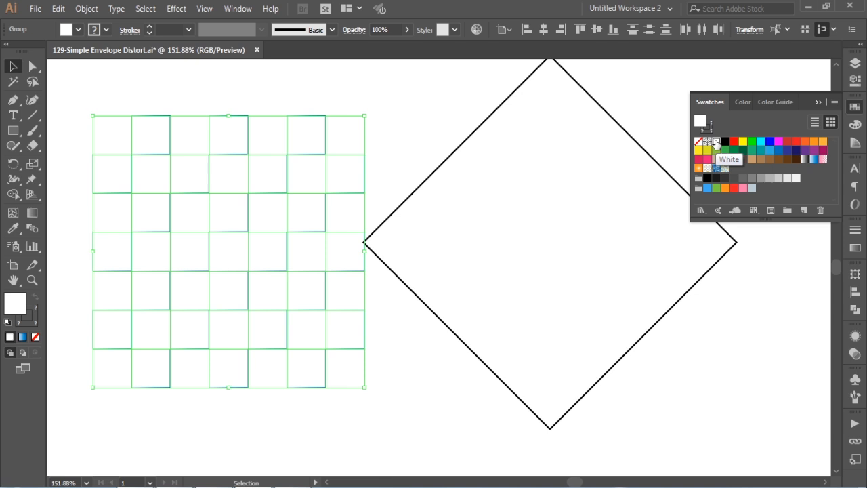
# Step: Set the stroke of all checkerboard cells to black and move the diamond about 48 px to the right
pyautogui.click(706, 128)
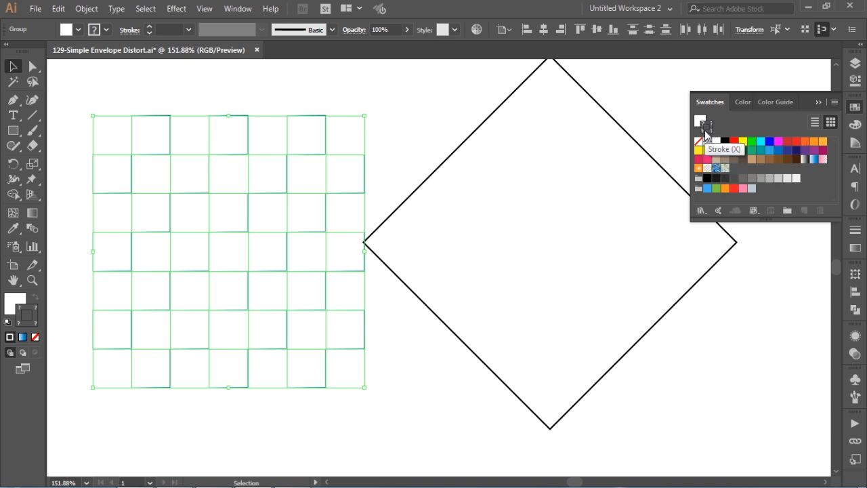
pyautogui.click(727, 144)
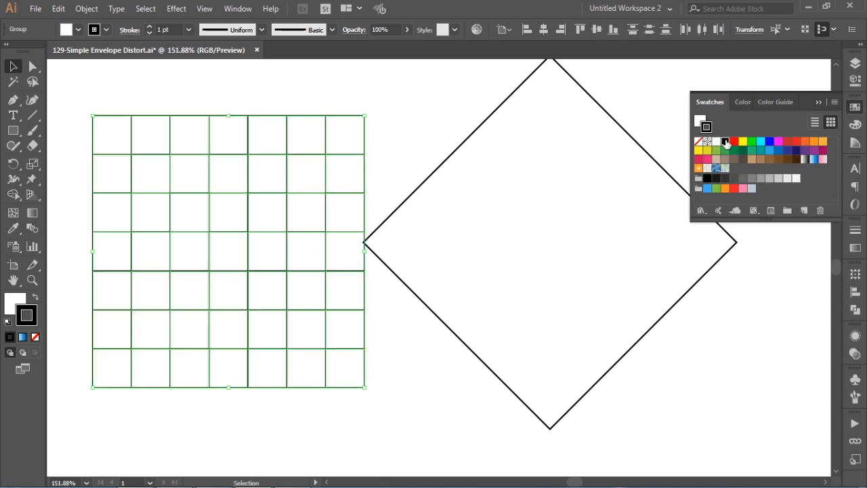
pyautogui.click(383, 109)
pyautogui.moveTo(447, 161); pyautogui.dragTo(493, 161)
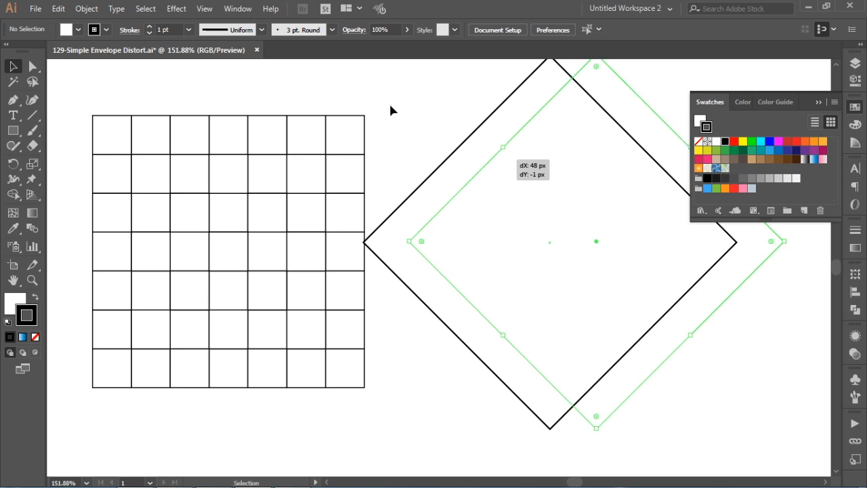
pyautogui.click(122, 105)
pyautogui.click(108, 138)
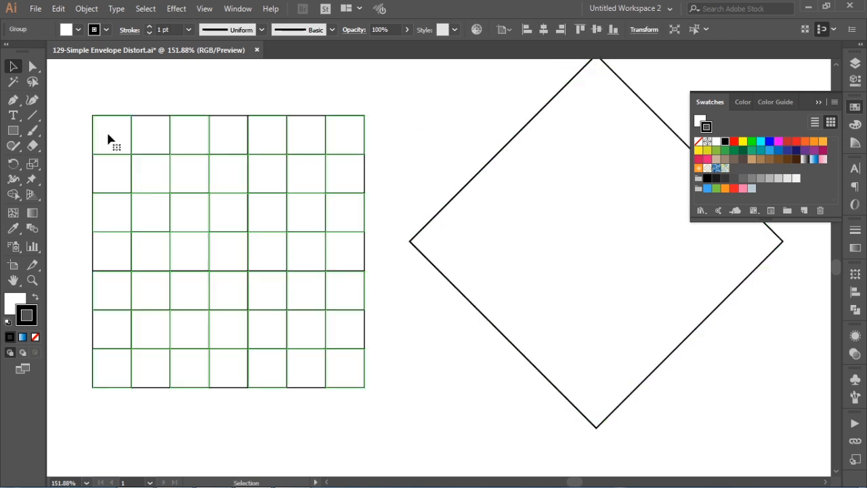
# Step: Undo the diamond's move and the black stroke on all cells
pyautogui.hotkey('ctrl', 'z')
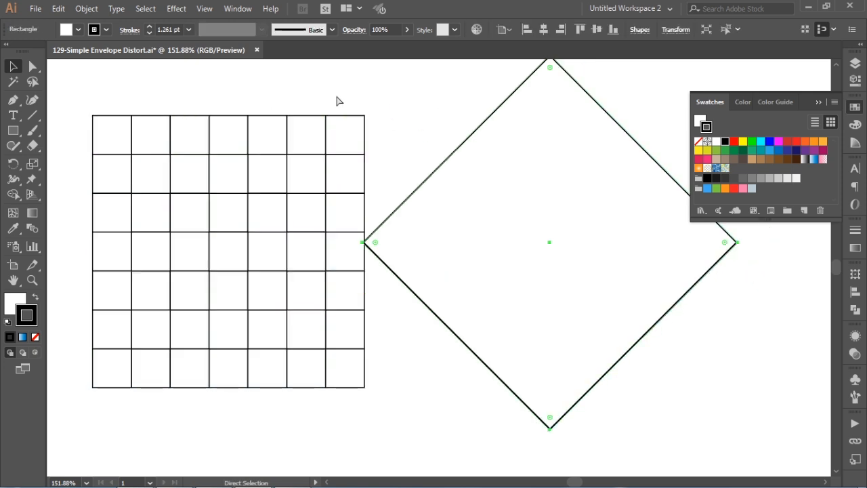
pyautogui.hotkey('ctrl', 'z')
pyautogui.click(395, 110)
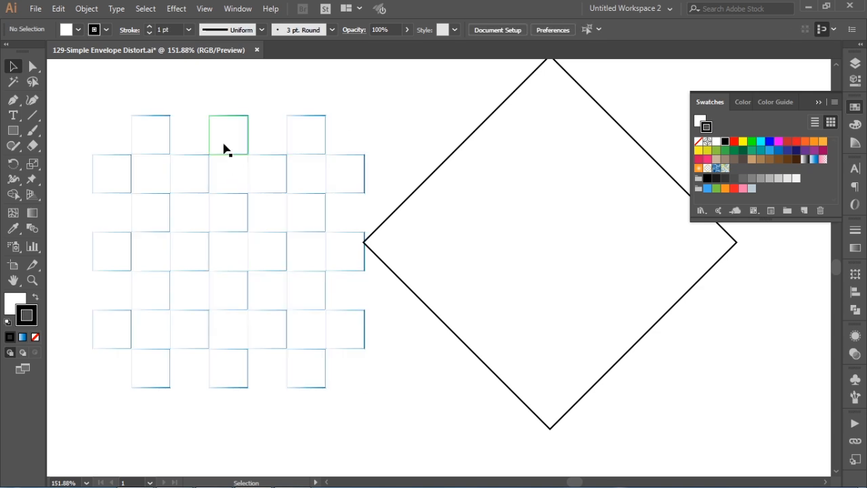
# Step: Change the stroke of the cells outlined with the blue gradient to black
pyautogui.click(230, 148)
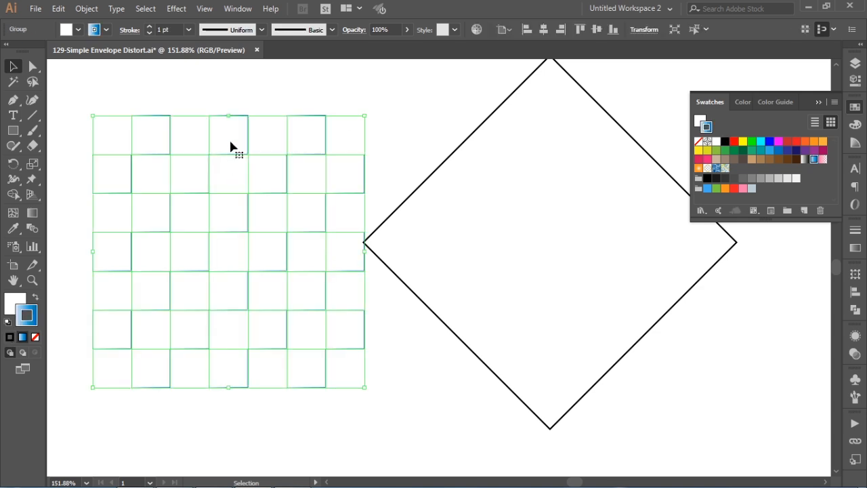
pyautogui.click(708, 142)
pyautogui.click(431, 88)
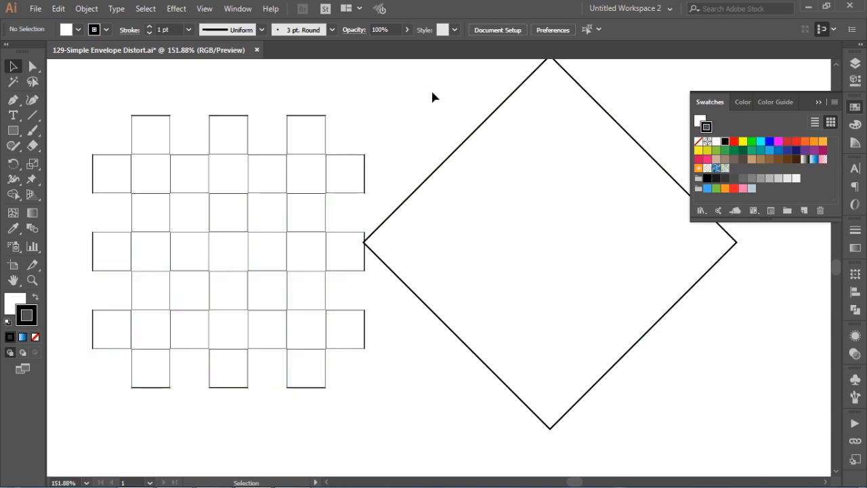
# Step: Bring the black-outlined cells in front of the white cells so their outlines are uncovered
pyautogui.click(159, 130)
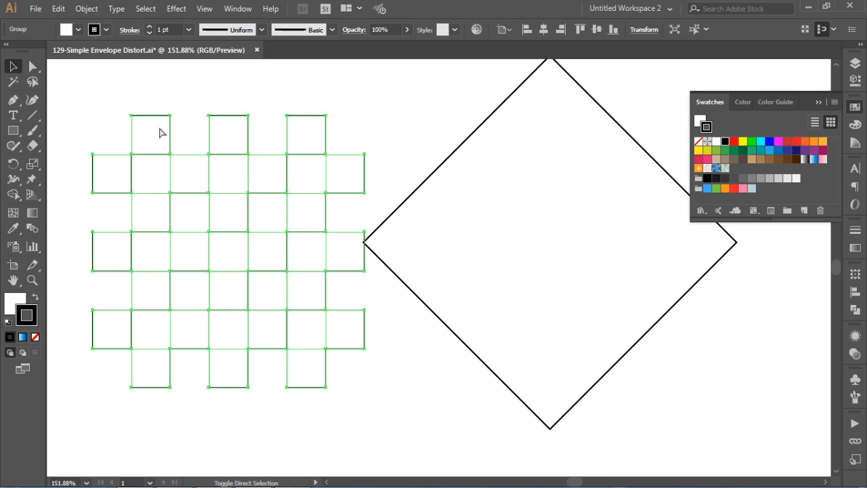
pyautogui.hotkey('ctrl', 'c')
pyautogui.hotkey('ctrl', 'f')
pyautogui.click(380, 129)
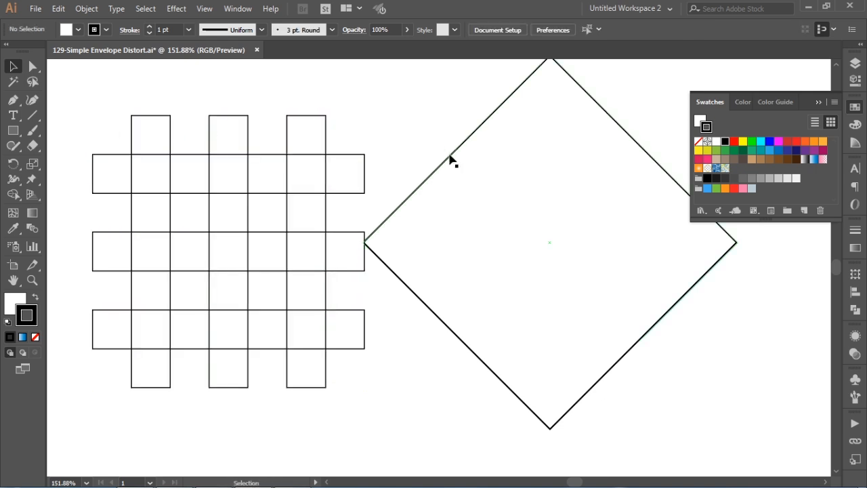
# Step: Move the diamond further right, clear of the checkerboard, and group all the checkerboard cells
pyautogui.moveTo(449, 158); pyautogui.dragTo(525, 151)
pyautogui.moveTo(77, 86); pyautogui.dragTo(357, 403)
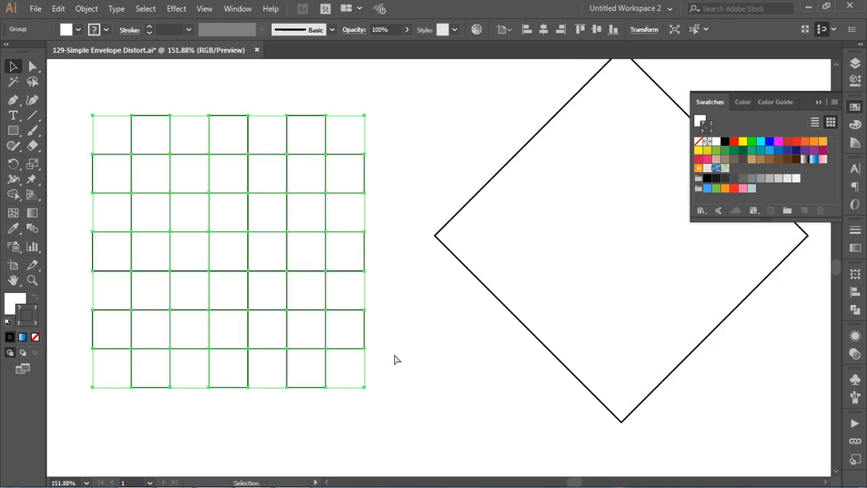
# Step: Try Envelope Distort's Make with Top Object on the outlined checkerboard and the diamond, and undo it
pyautogui.moveTo(241, 71); pyautogui.dragTo(501, 251)
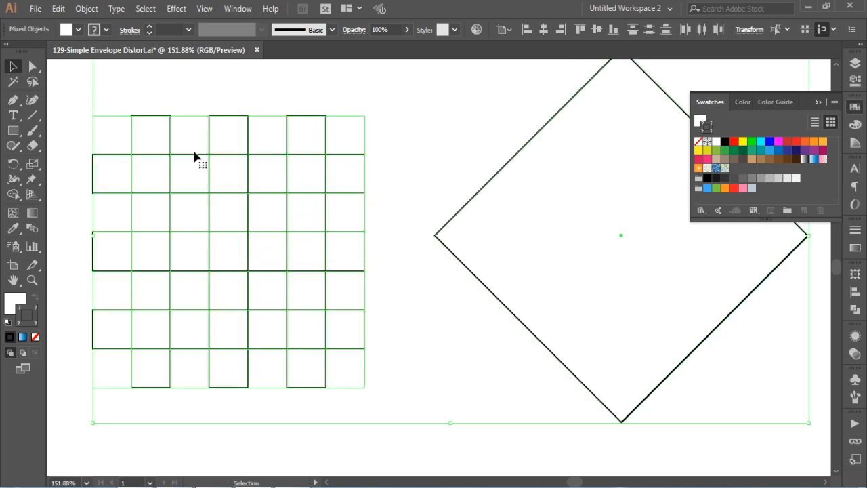
pyautogui.click(82, 9)
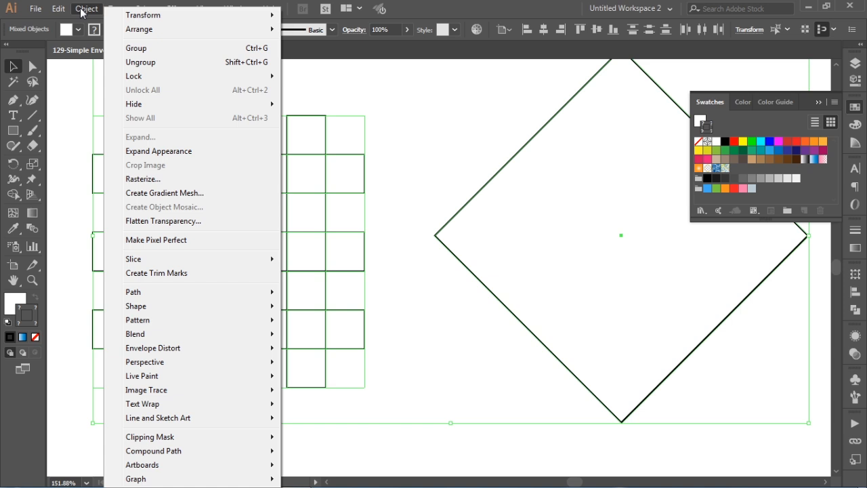
pyautogui.moveTo(141, 349)
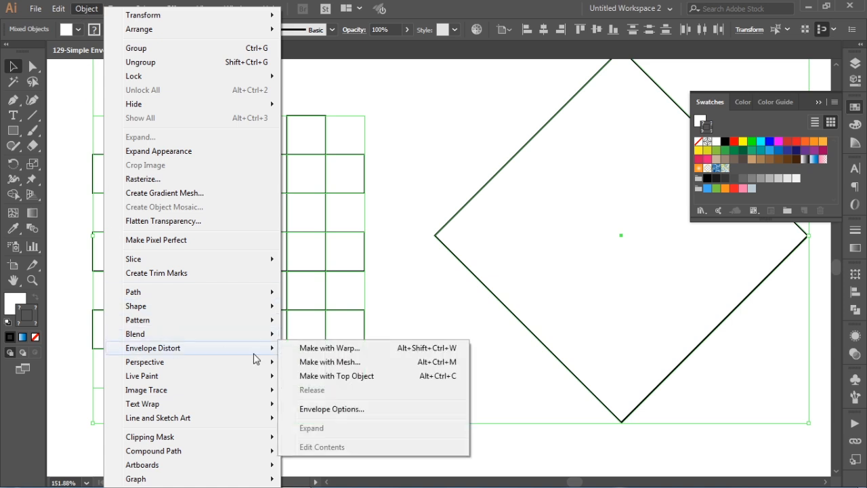
pyautogui.click(350, 377)
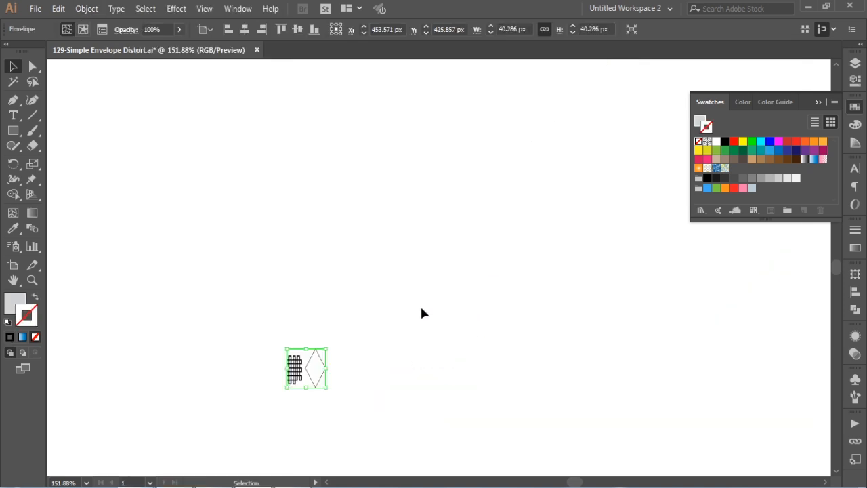
pyautogui.hotkey('ctrl', 'z')
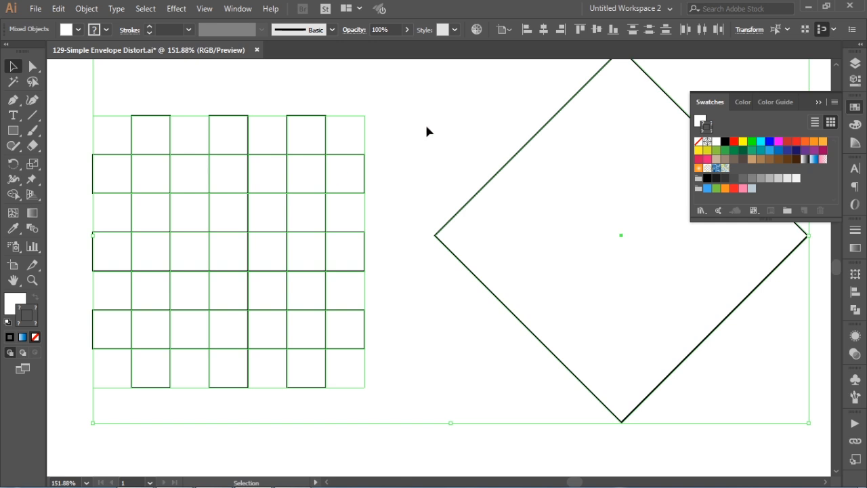
# Step: Distort the outlined checkerboard into the diamond with Envelope Distort's Make with Top Object, and move the result left into the checkerboard's former area
pyautogui.moveTo(448, 114); pyautogui.dragTo(551, 252)
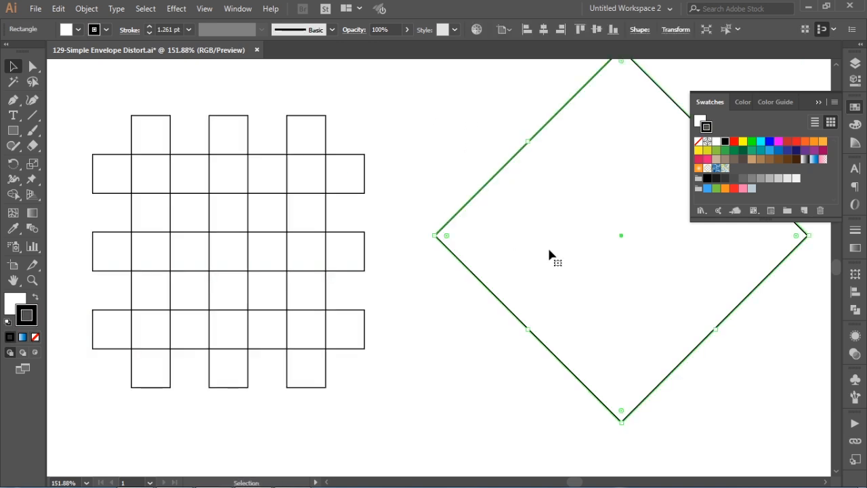
pyautogui.moveTo(248, 86); pyautogui.dragTo(507, 237)
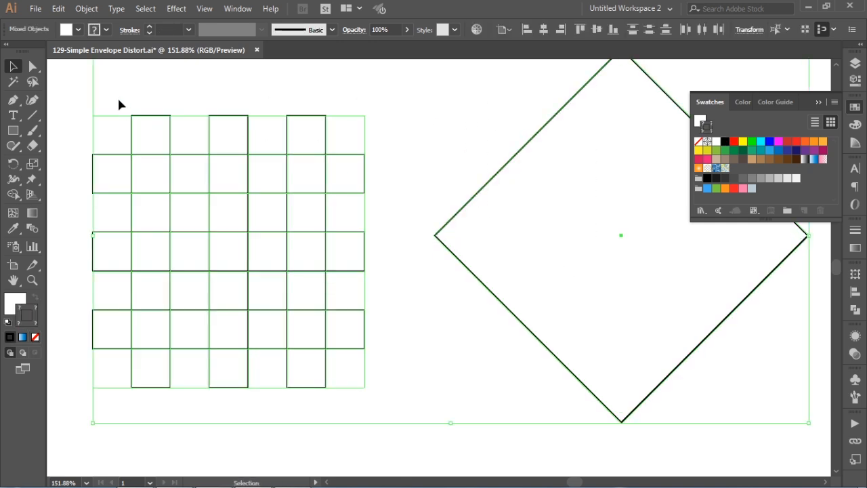
pyautogui.click(86, 9)
pyautogui.moveTo(172, 349)
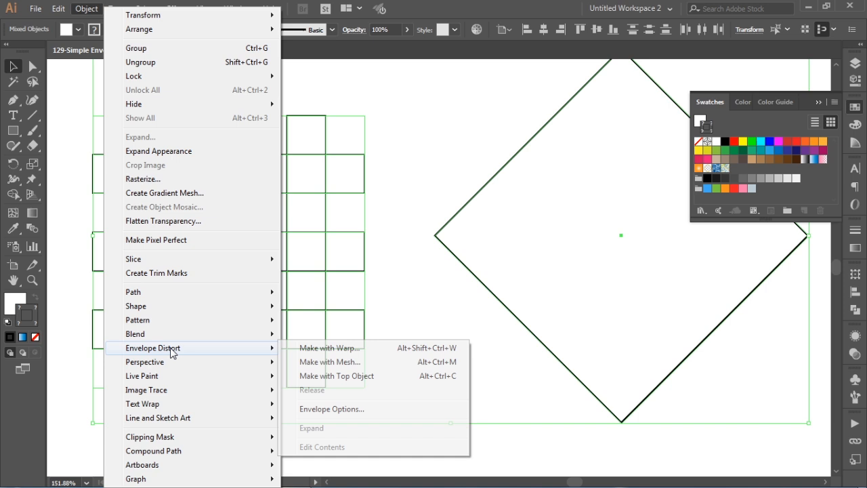
pyautogui.click(366, 378)
pyautogui.moveTo(562, 296); pyautogui.dragTo(383, 269)
pyautogui.click(622, 299)
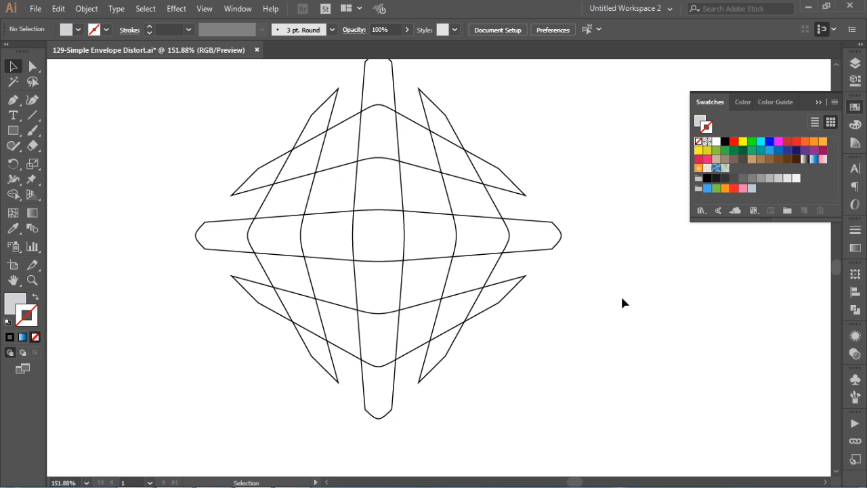
# Step: Expand the envelope-distorted black-outlined diamond into editable paths with Envelope Distort's Expand, and deselect it
pyautogui.hotkey('ctrl', '1')
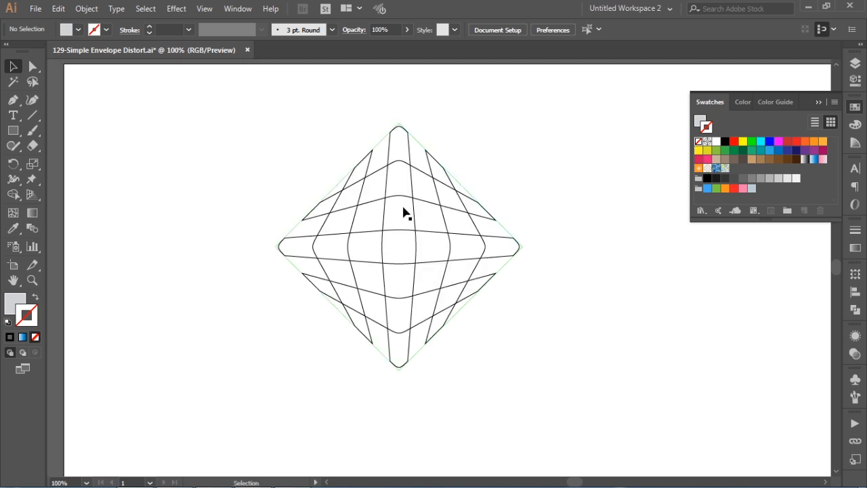
pyautogui.click(407, 215)
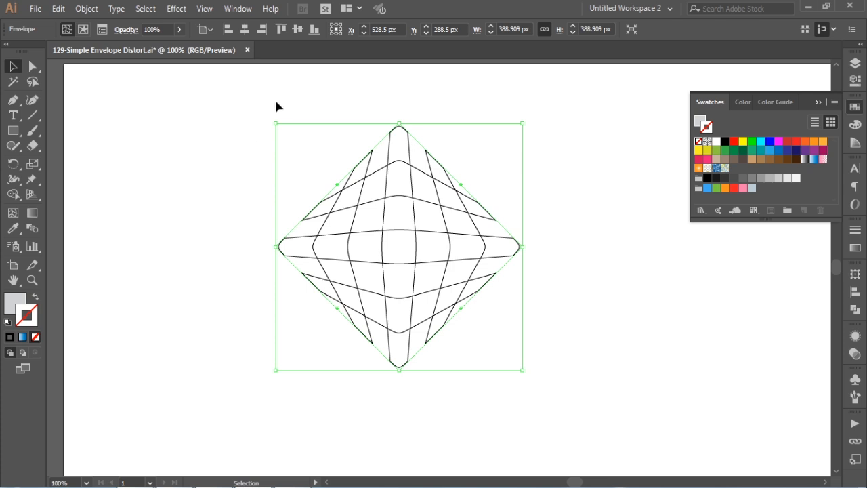
pyautogui.click(89, 8)
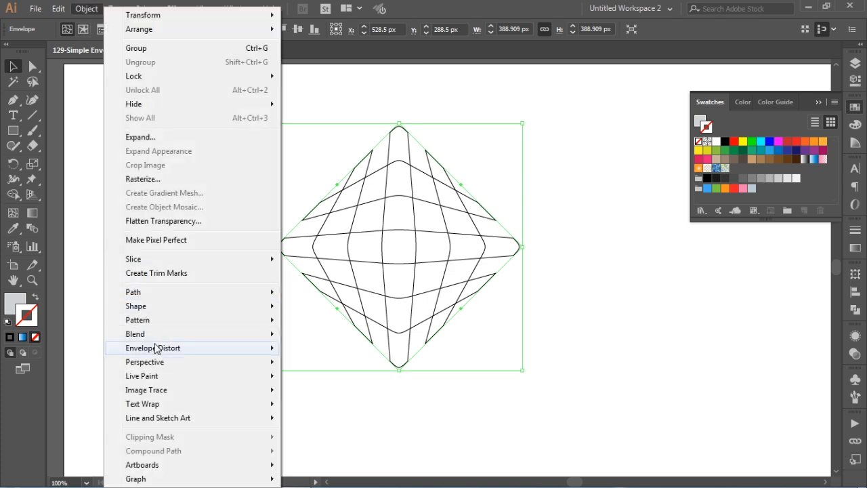
pyautogui.moveTo(155, 349)
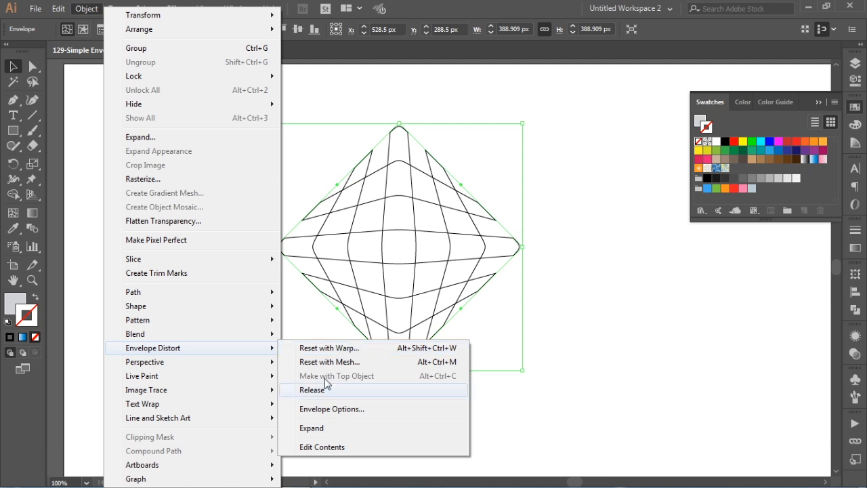
pyautogui.click(319, 430)
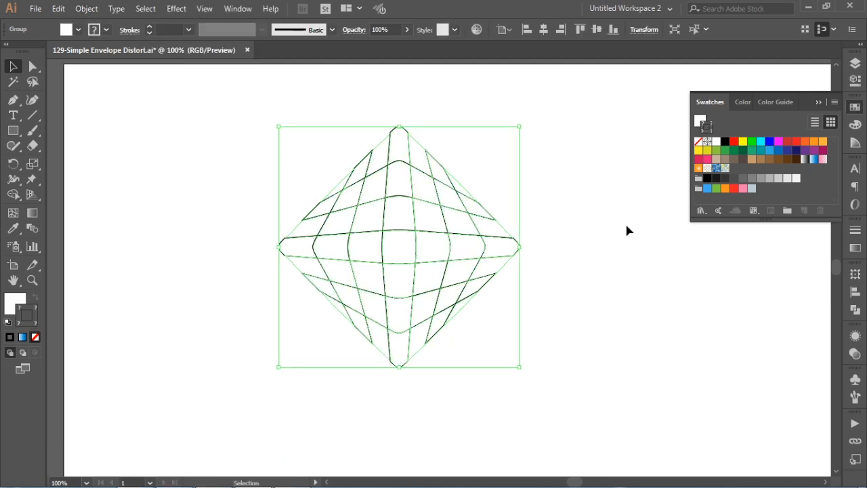
pyautogui.click(300, 275)
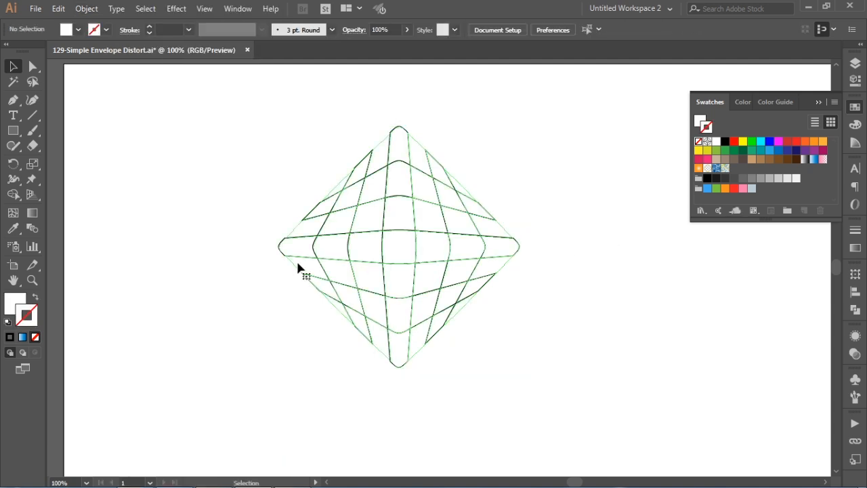
# Step: Examine the expanded black-outlined diamond up close, with nothing selected and the color swatches hidden
pyautogui.click(299, 266)
pyautogui.hotkey('ctrl', 'space')
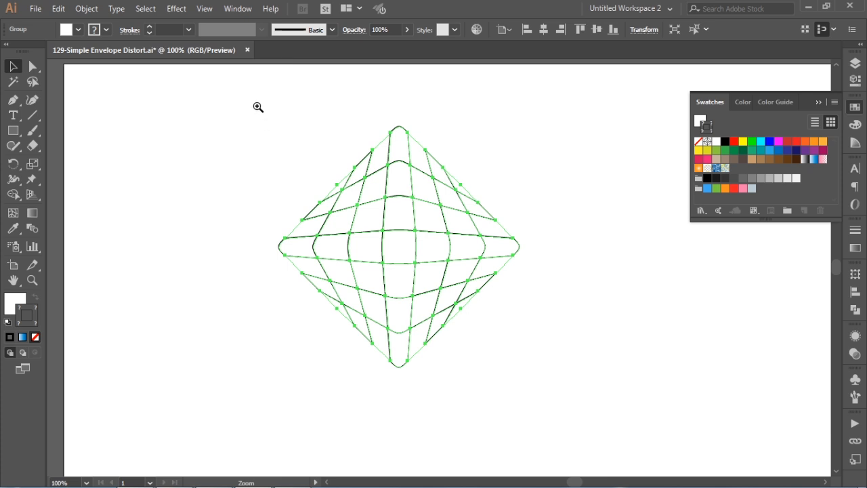
pyautogui.moveTo(258, 107); pyautogui.dragTo(553, 375)
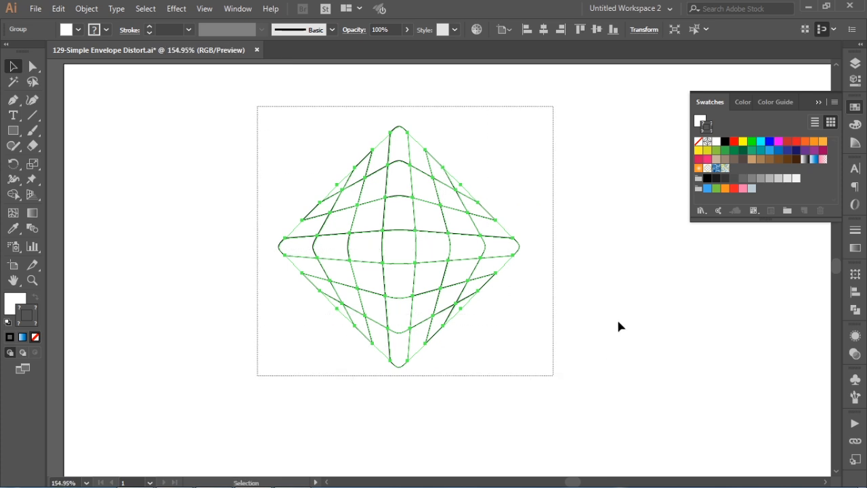
pyautogui.click(665, 273)
pyautogui.moveTo(632, 311); pyautogui.dragTo(599, 294)
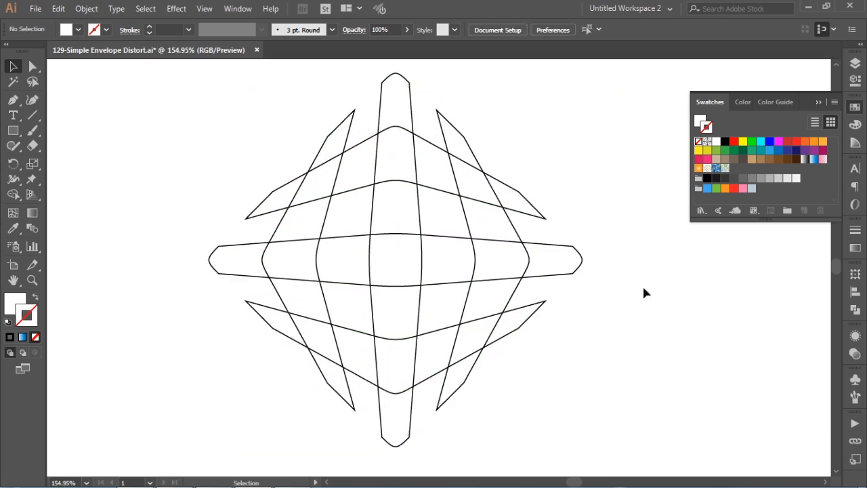
pyautogui.click(855, 107)
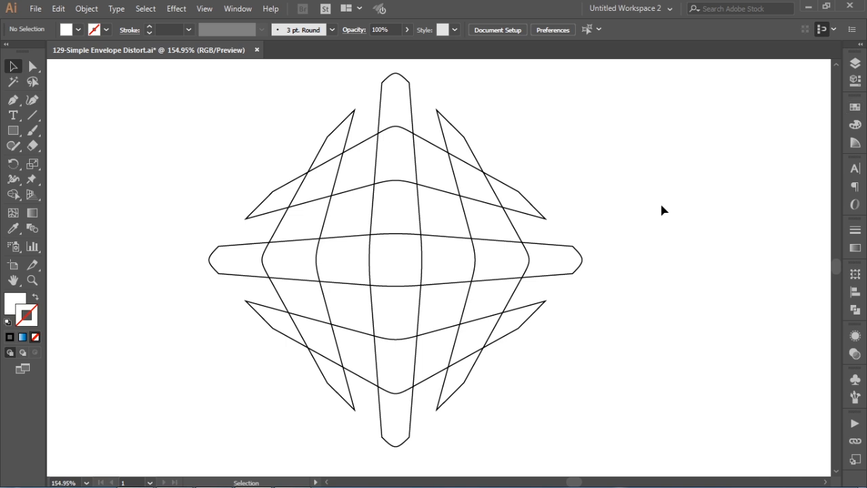